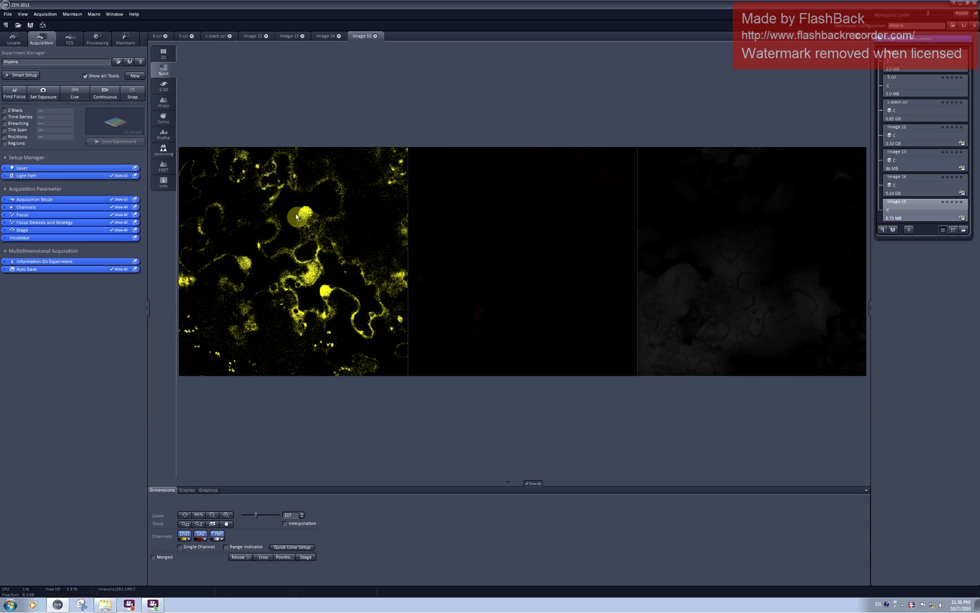
# Draw three measurement lines across the cells with the Line tool.
pyautogui.click(207, 490)
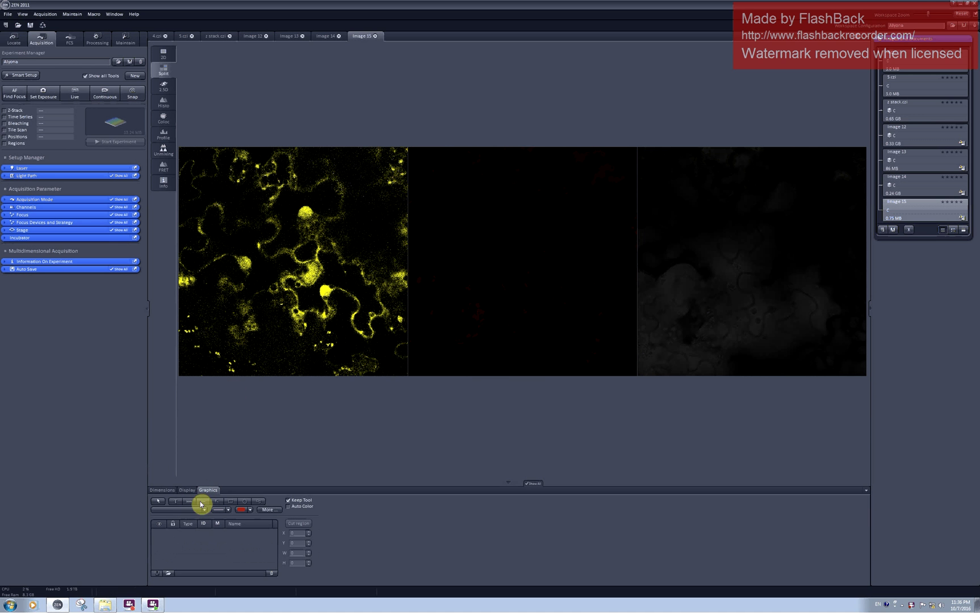
pyautogui.click(201, 502)
pyautogui.moveTo(242, 266); pyautogui.dragTo(250, 262)
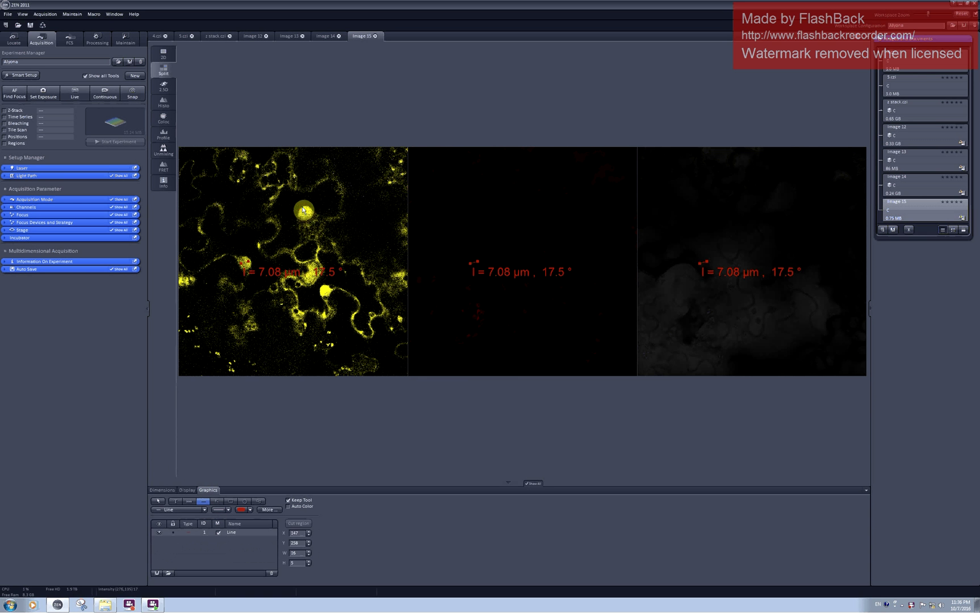
pyautogui.moveTo(302, 210); pyautogui.dragTo(308, 221)
pyautogui.moveTo(324, 298); pyautogui.dragTo(328, 285)
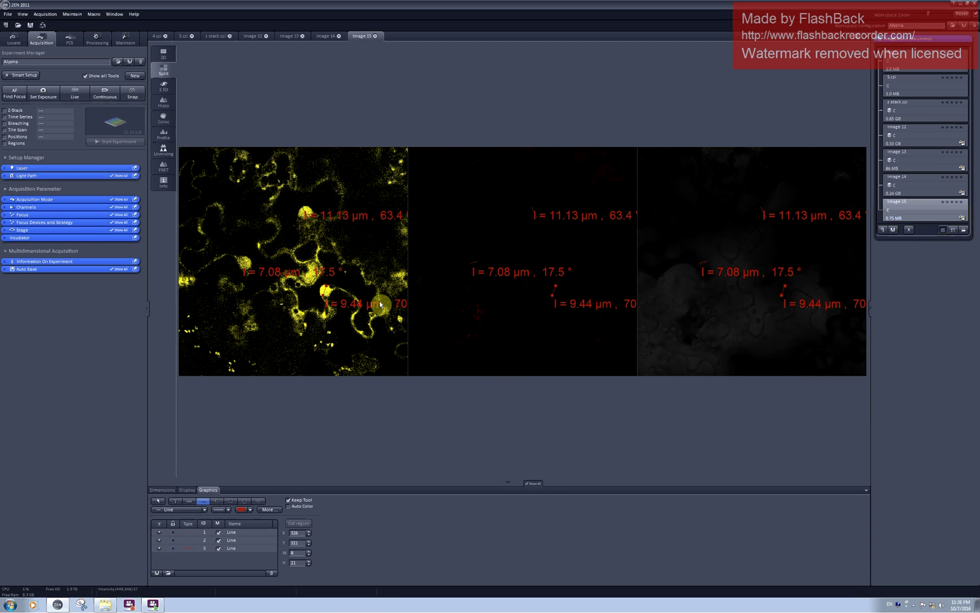
# Delete all drawn lines, confirming with Yes, and expand the Channels settings.
pyautogui.click(272, 574)
pyautogui.click(482, 311)
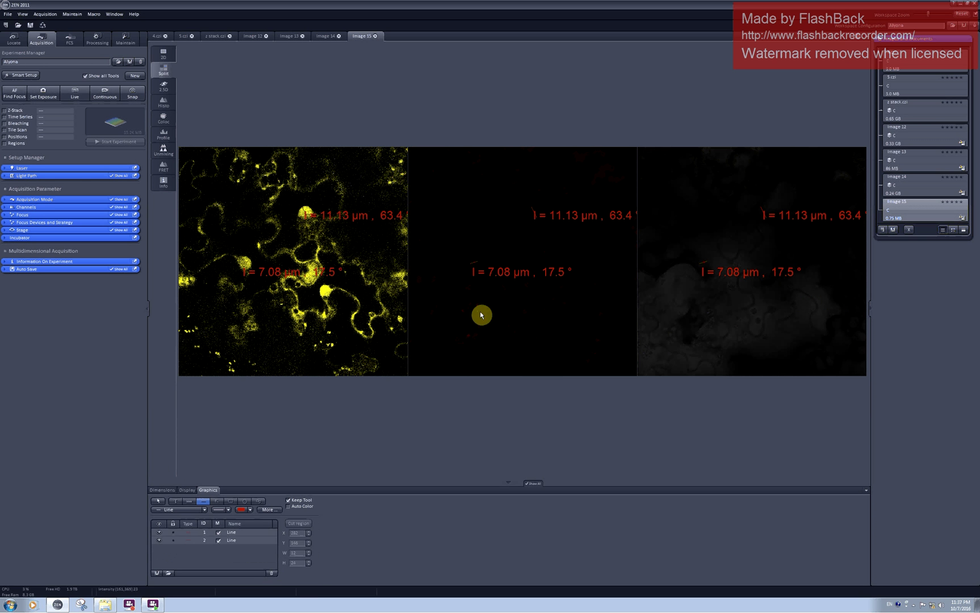
pyautogui.click(272, 574)
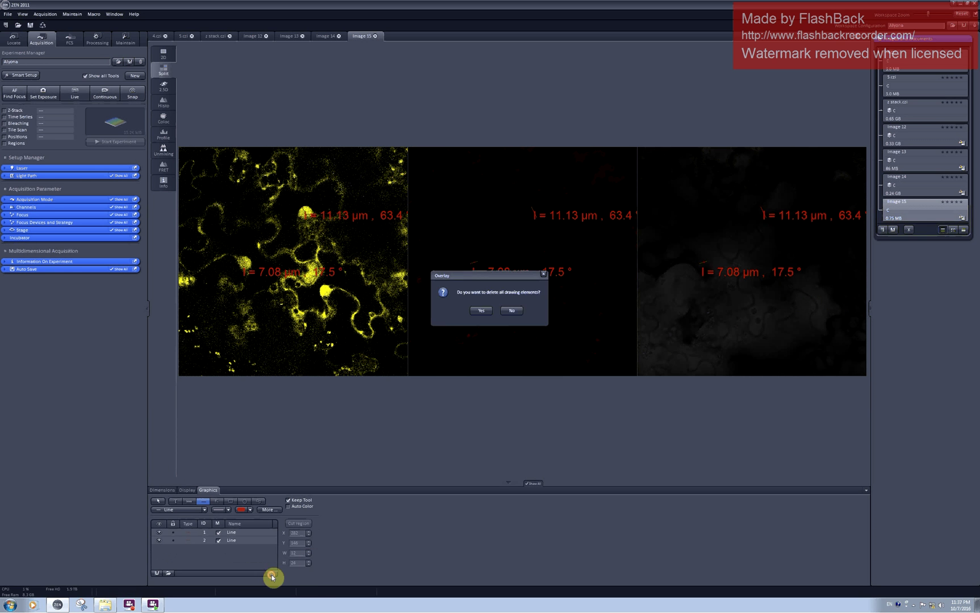
pyautogui.click(494, 310)
pyautogui.click(4, 207)
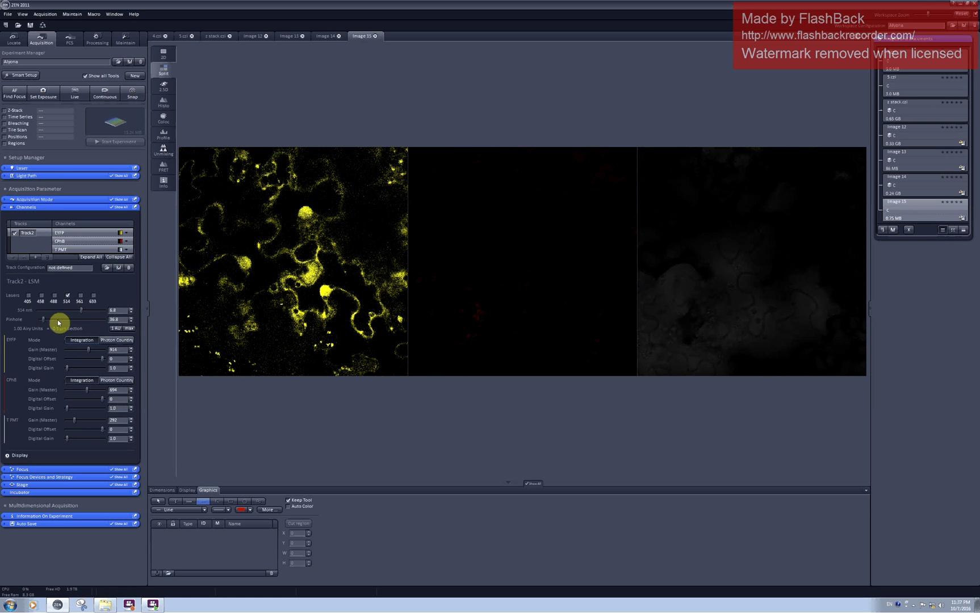
# Widen the Pinhole from 36.8 to 372.3 and bring back the Dimensions display controls.
pyautogui.moveTo(43, 322); pyautogui.dragTo(100, 323)
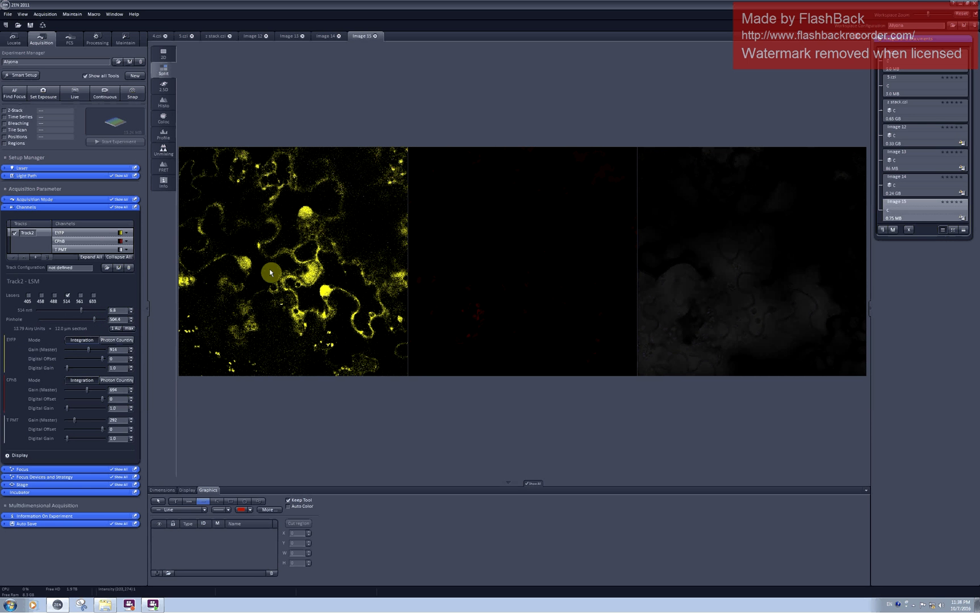
pyautogui.click(163, 490)
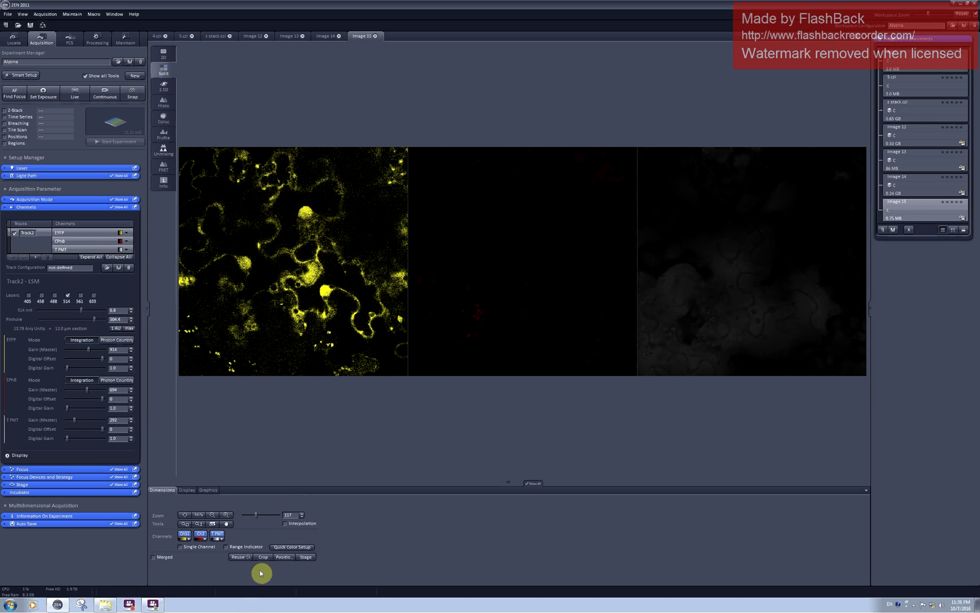
# With Range Indicator on during a live scan, lower EYFP gain to 762 and 514 nm laser power.
pyautogui.click(249, 549)
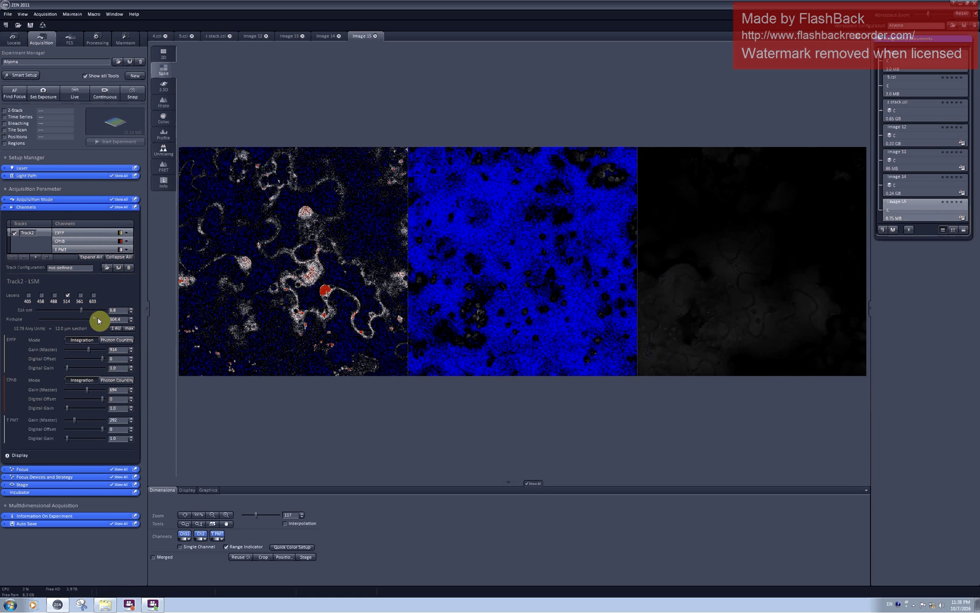
pyautogui.click(76, 93)
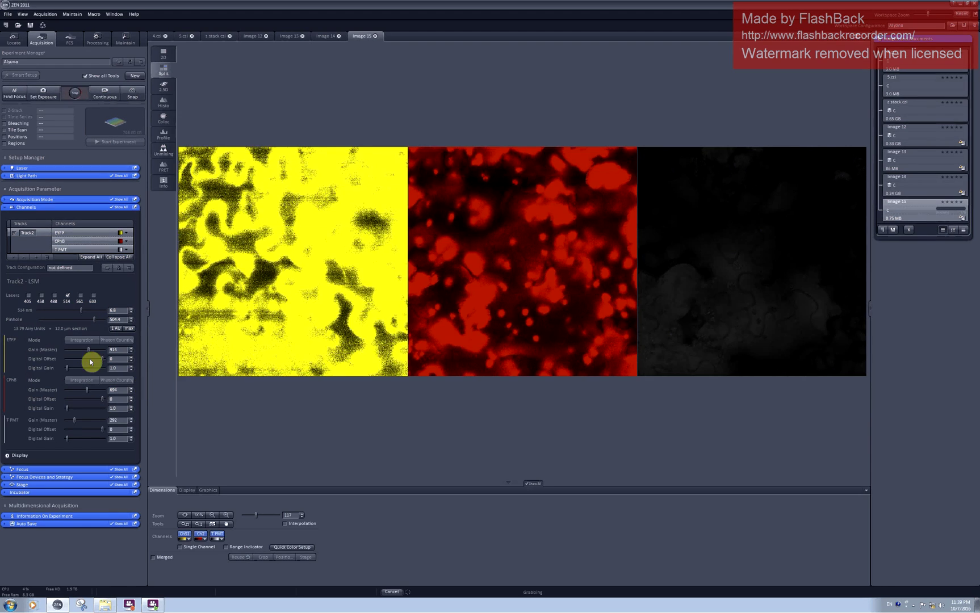
pyautogui.click(228, 548)
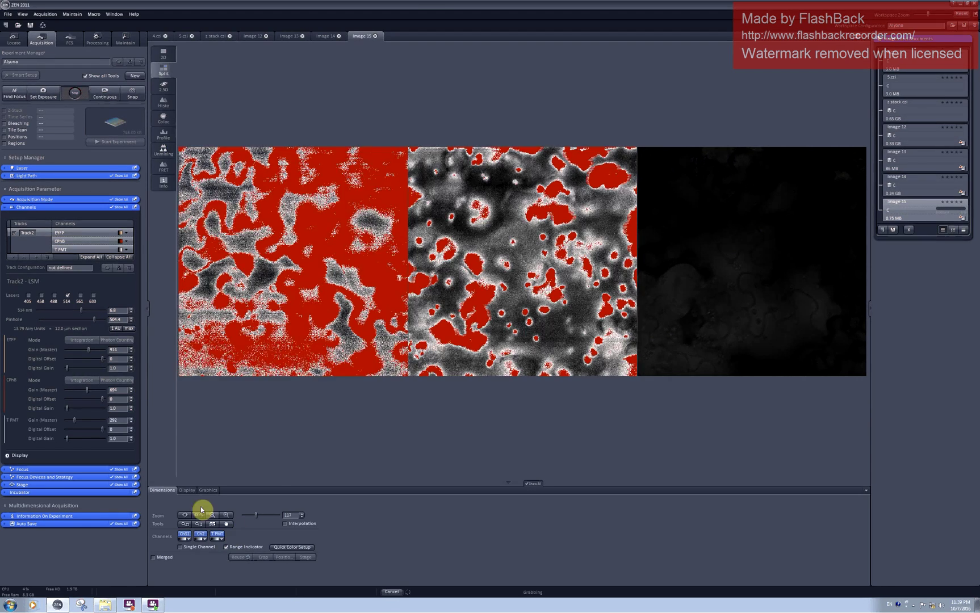
pyautogui.moveTo(89, 352); pyautogui.dragTo(82, 354)
pyautogui.moveTo(81, 311); pyautogui.dragTo(63, 319)
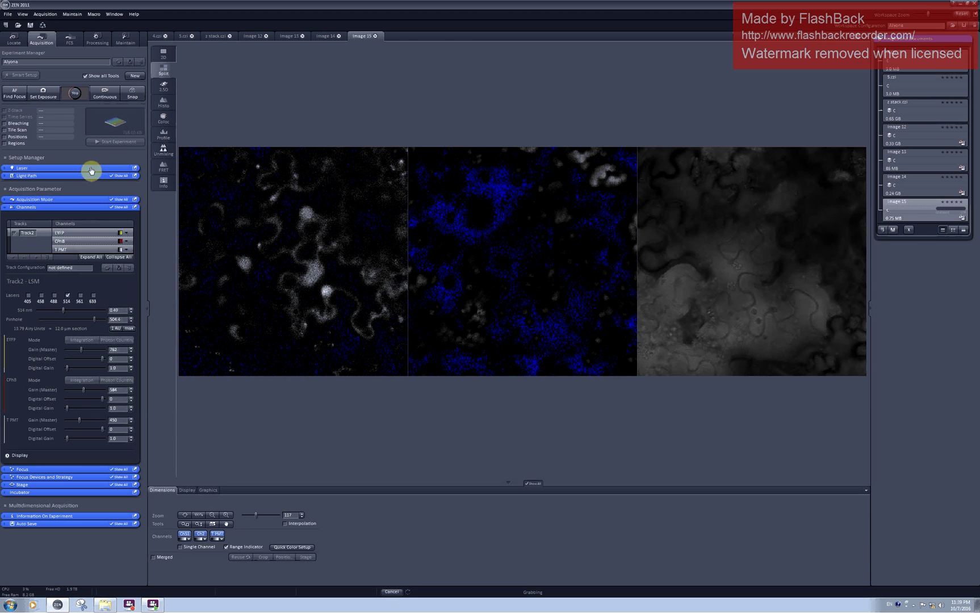
pyautogui.click(75, 94)
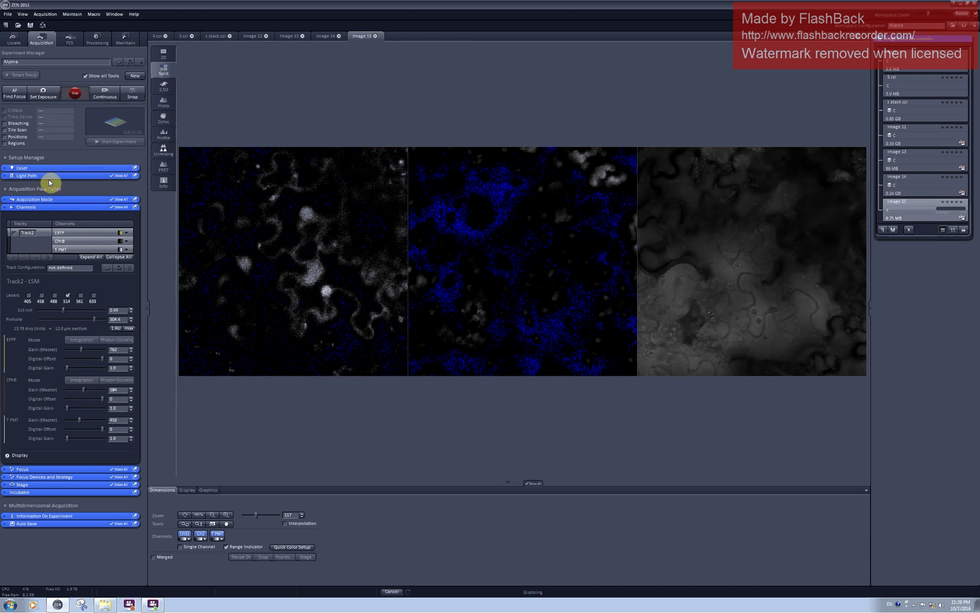
# Collapse Channels, turn off Range Indicator, and expand the Acquisition Mode settings.
pyautogui.click(4, 211)
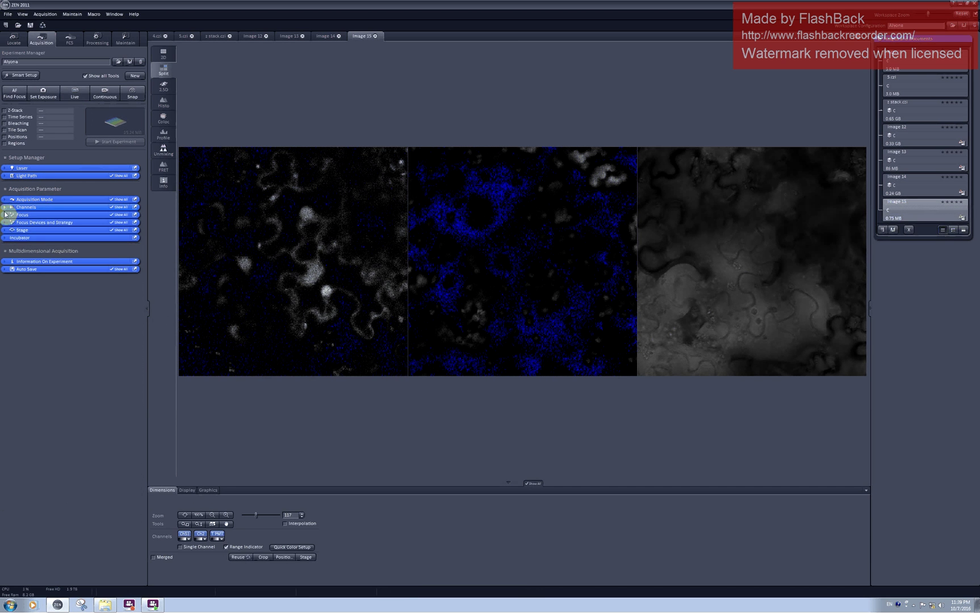
pyautogui.click(244, 548)
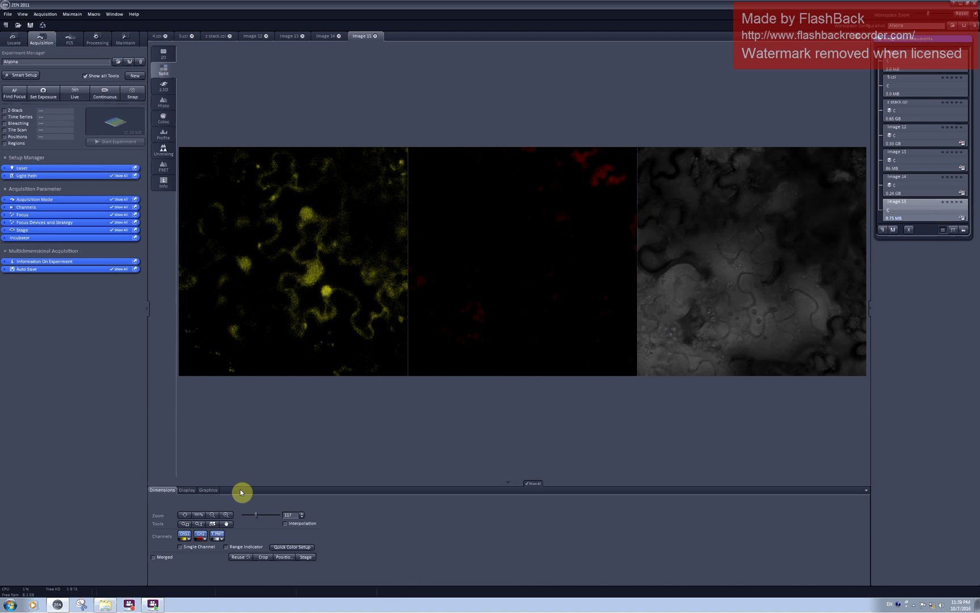
pyautogui.click(5, 200)
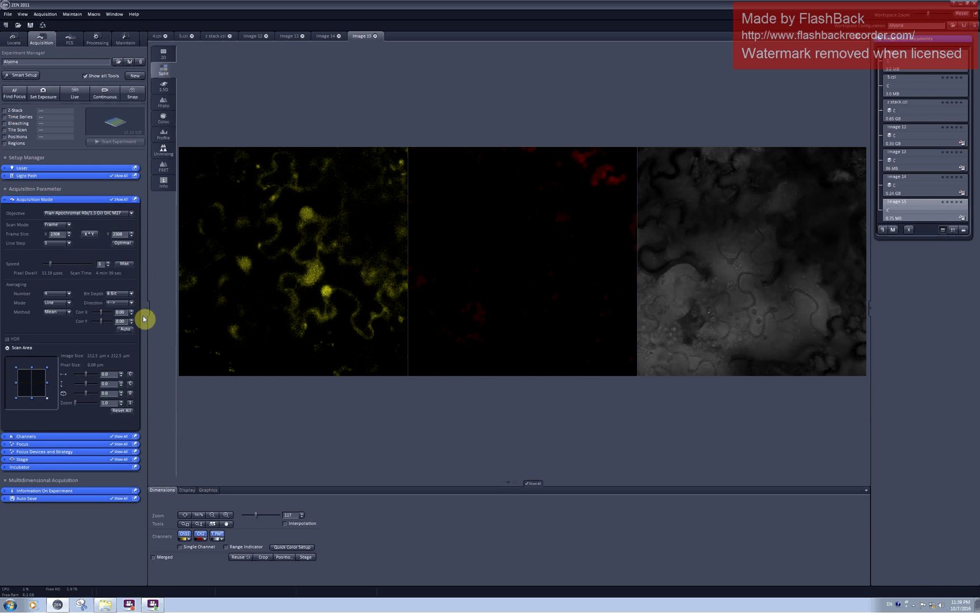
# Set averaging to 1, frame size to 512x512 and scan speed to Max.
pyautogui.click(57, 294)
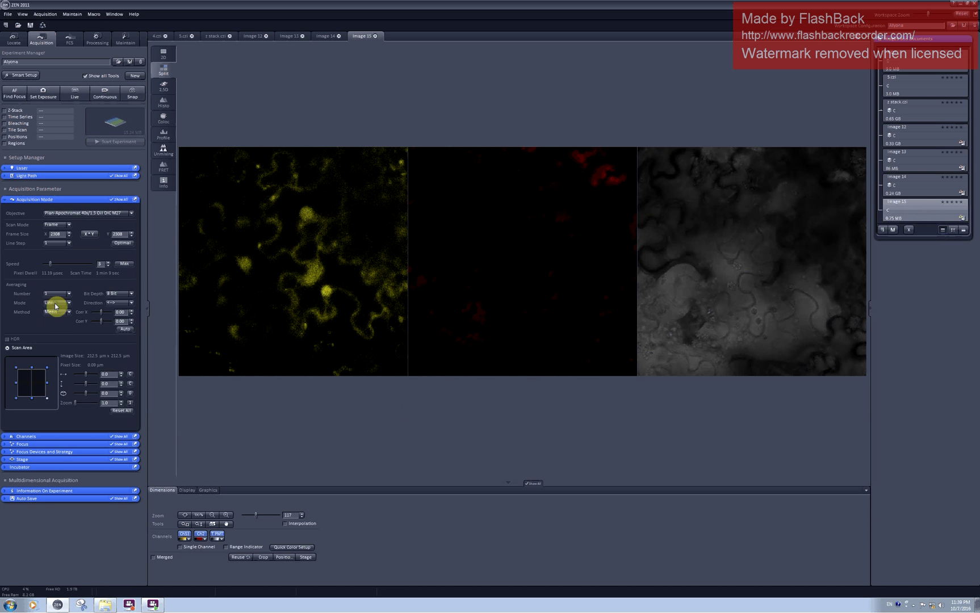
pyautogui.click(54, 303)
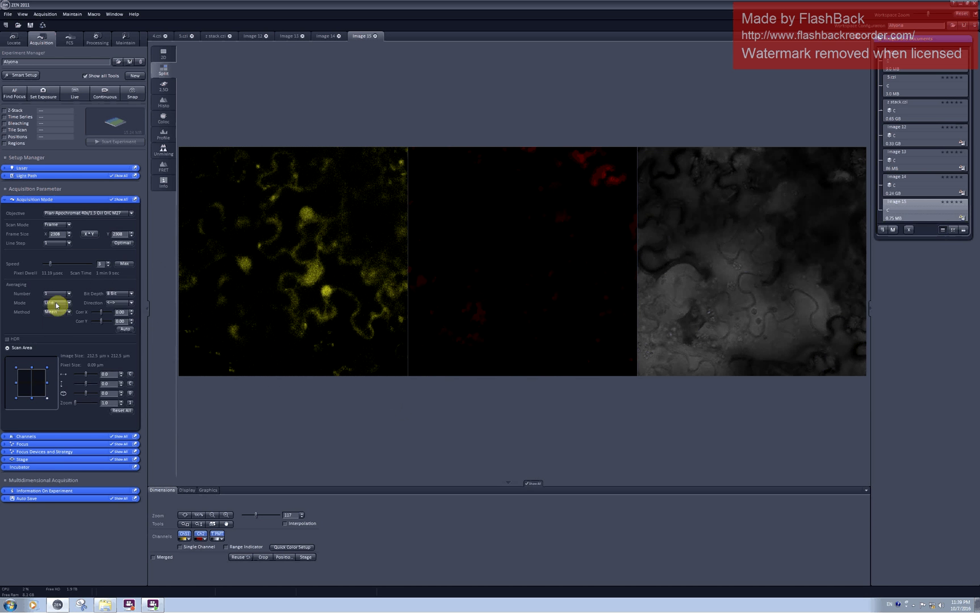
pyautogui.click(89, 234)
pyautogui.click(96, 257)
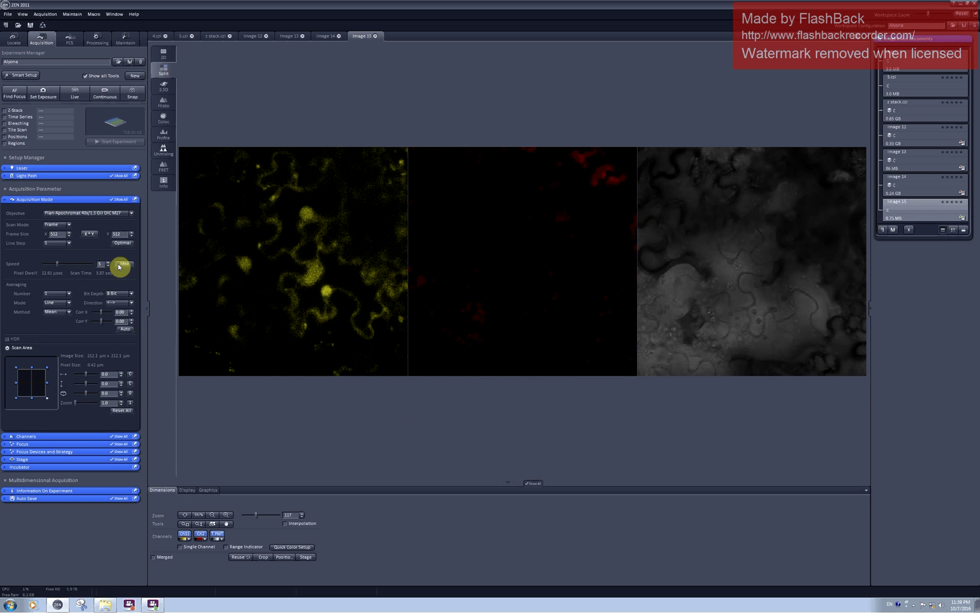
pyautogui.click(120, 265)
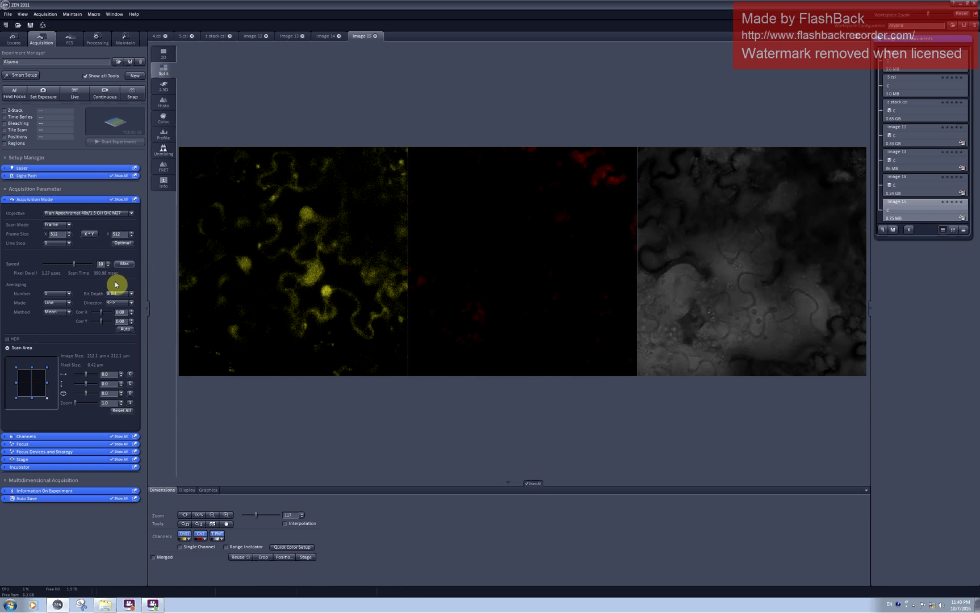
# Run a brief continuous scan to capture Image 16, then collapse Acquisition Mode.
pyautogui.click(100, 97)
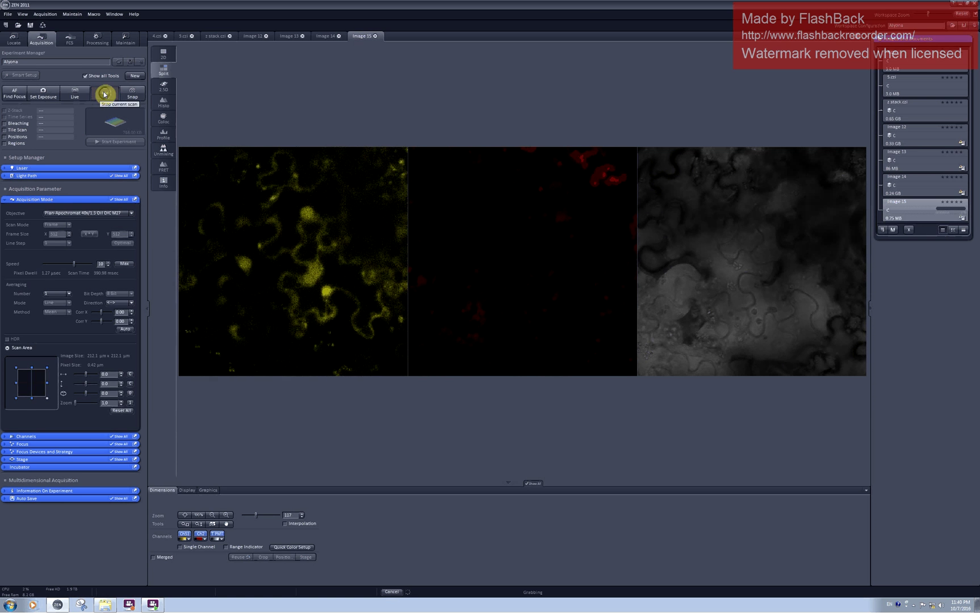
pyautogui.click(105, 94)
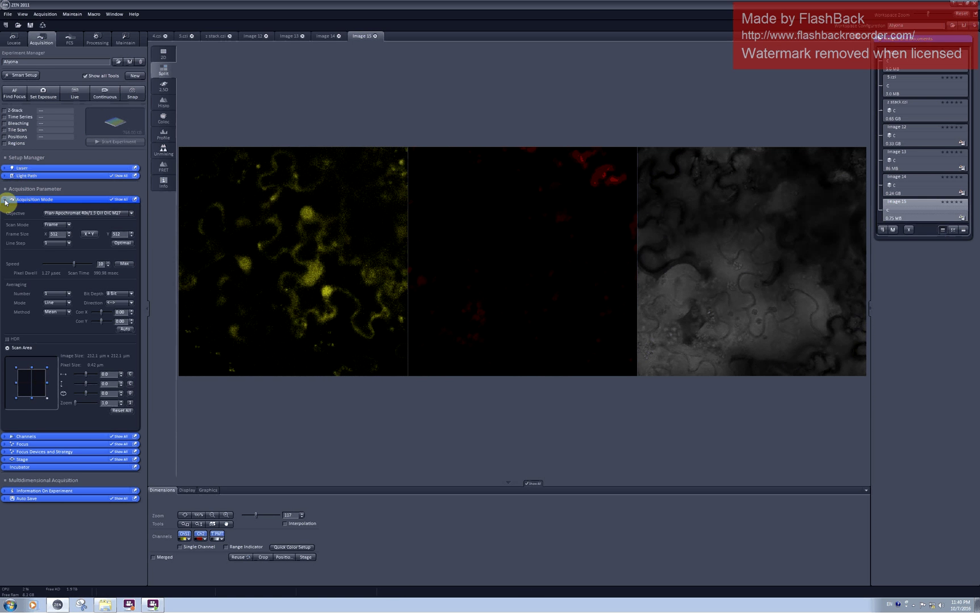
pyautogui.click(6, 201)
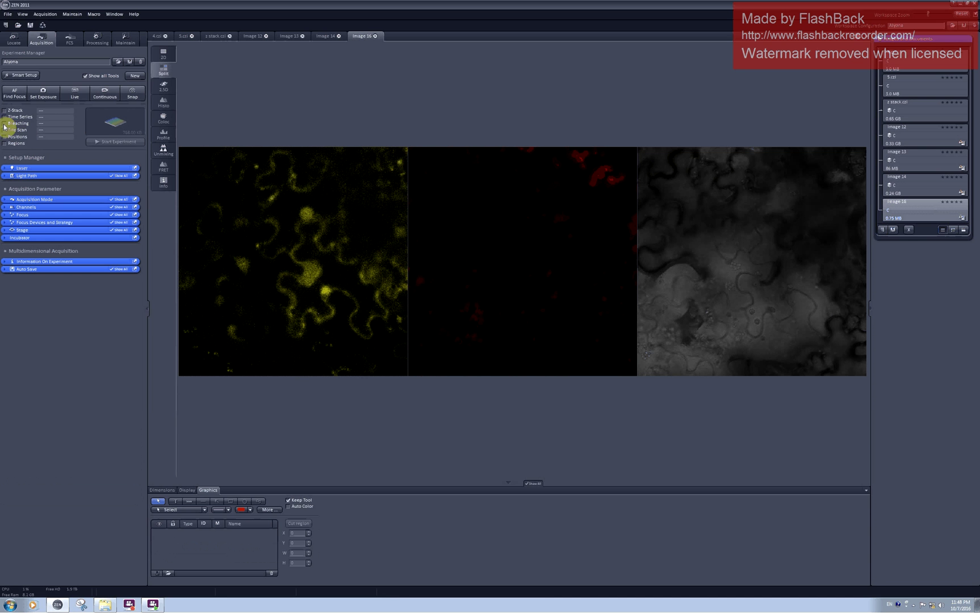
# Enable bleaching, time series and regions, and float the Regions, Bleaching and Time Series panels.
pyautogui.click(5, 124)
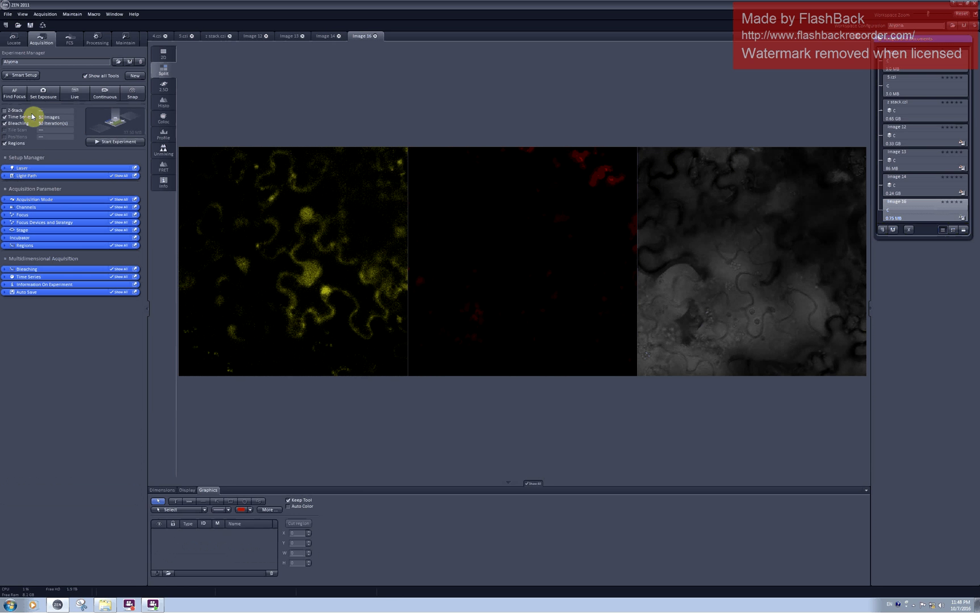
pyautogui.moveTo(37, 245); pyautogui.dragTo(233, 403)
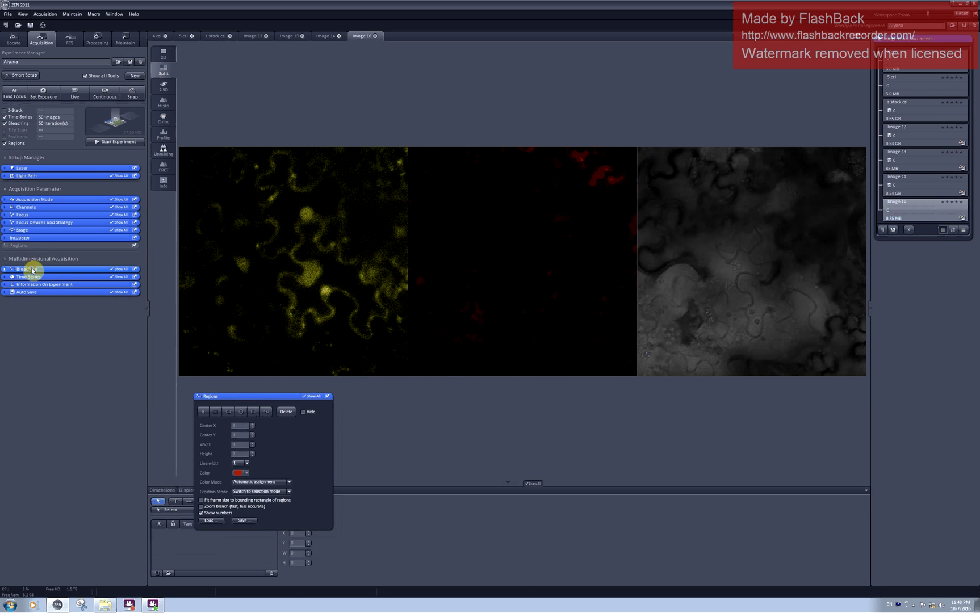
pyautogui.moveTo(32, 270); pyautogui.dragTo(373, 397)
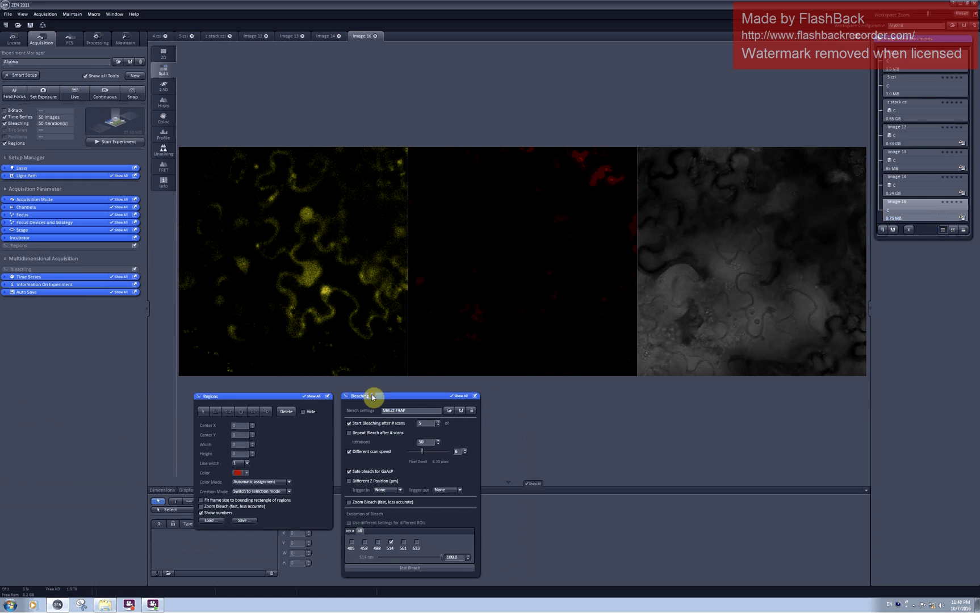
pyautogui.moveTo(78, 279); pyautogui.dragTo(568, 401)
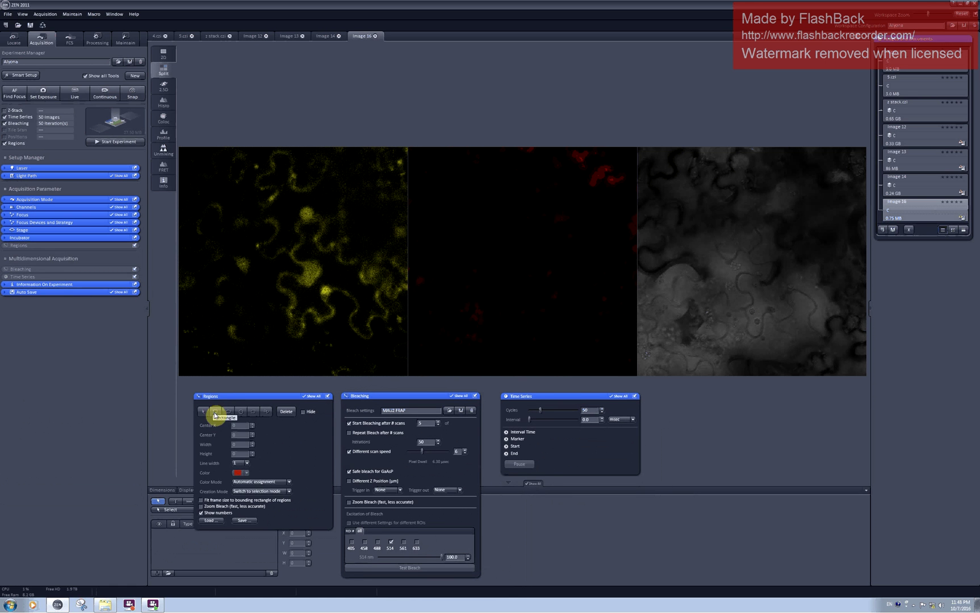
pyautogui.click(214, 414)
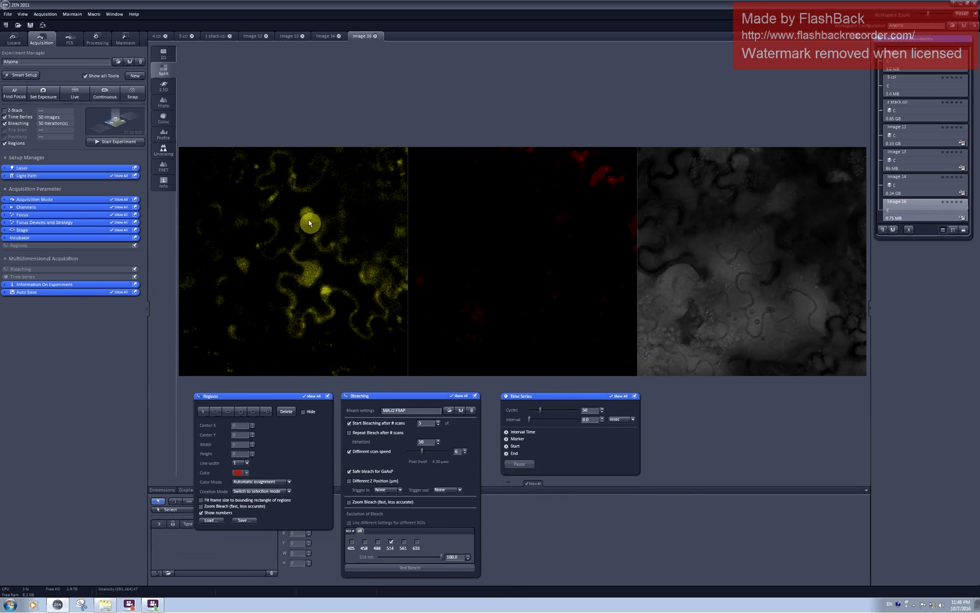
# Draw rectangular regions 1 and 2 on the cells, keeping both included in analysis.
pyautogui.click(215, 412)
pyautogui.moveTo(232, 254); pyautogui.dragTo(255, 276)
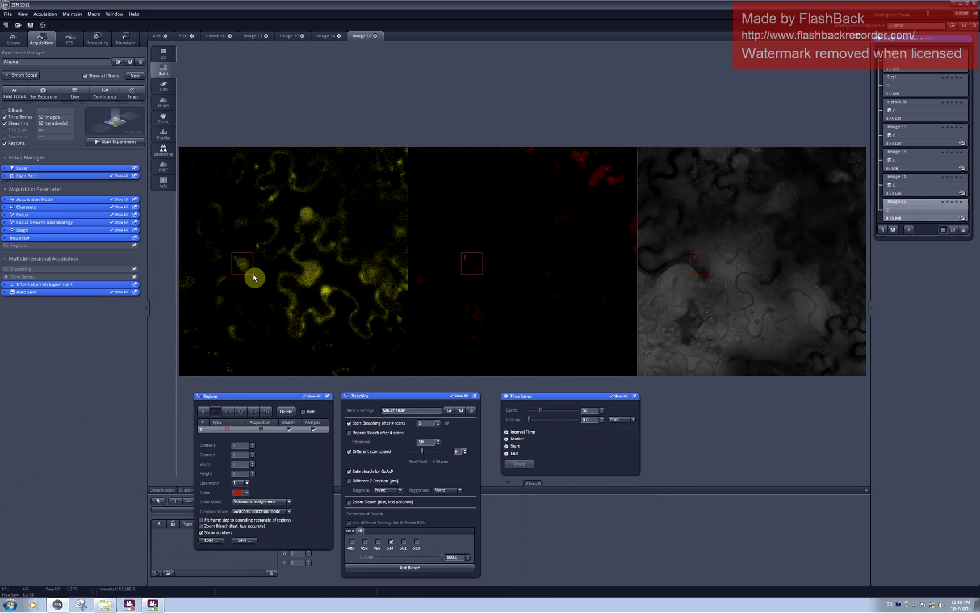
pyautogui.click(288, 430)
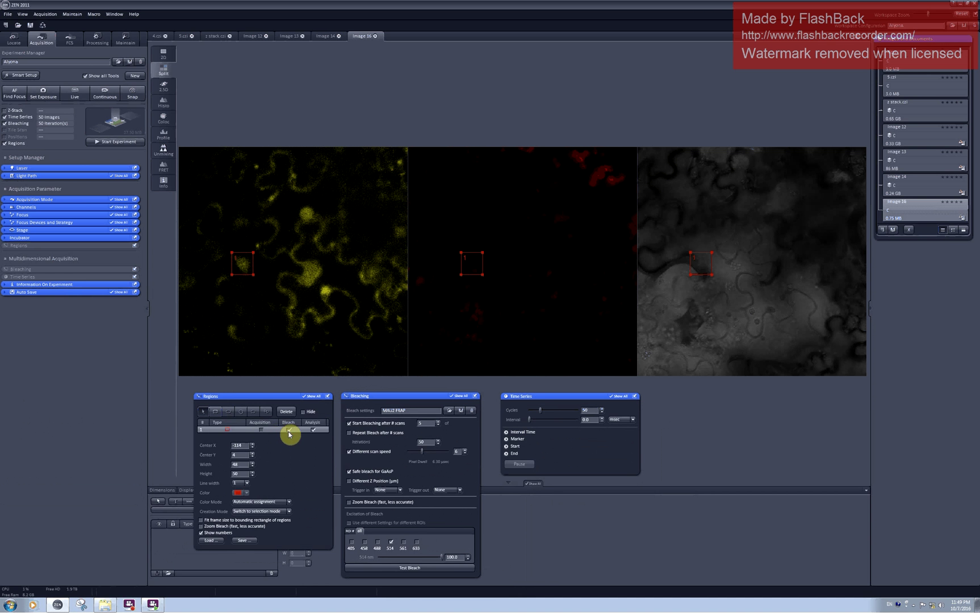
pyautogui.click(313, 430)
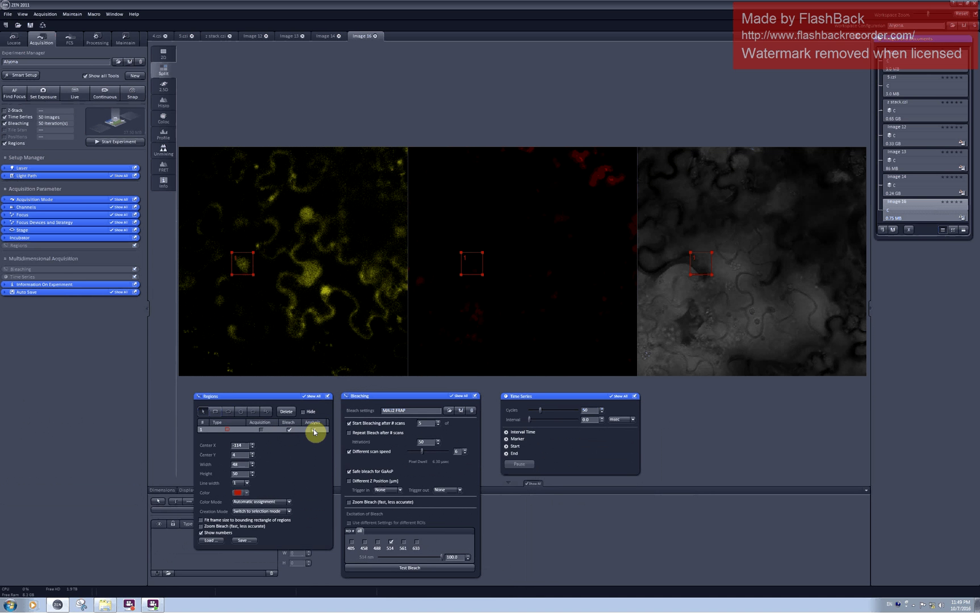
pyautogui.click(314, 430)
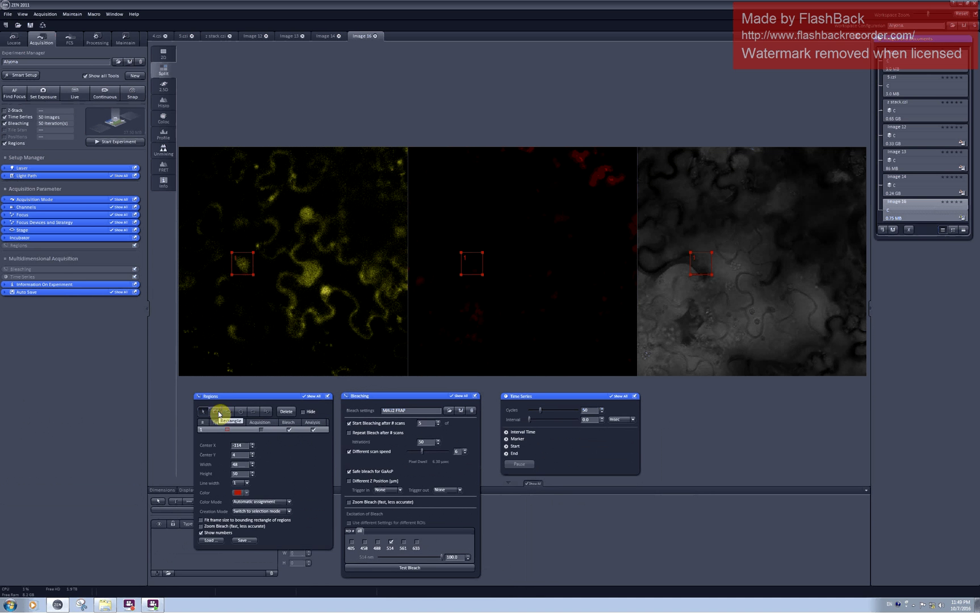
pyautogui.click(215, 411)
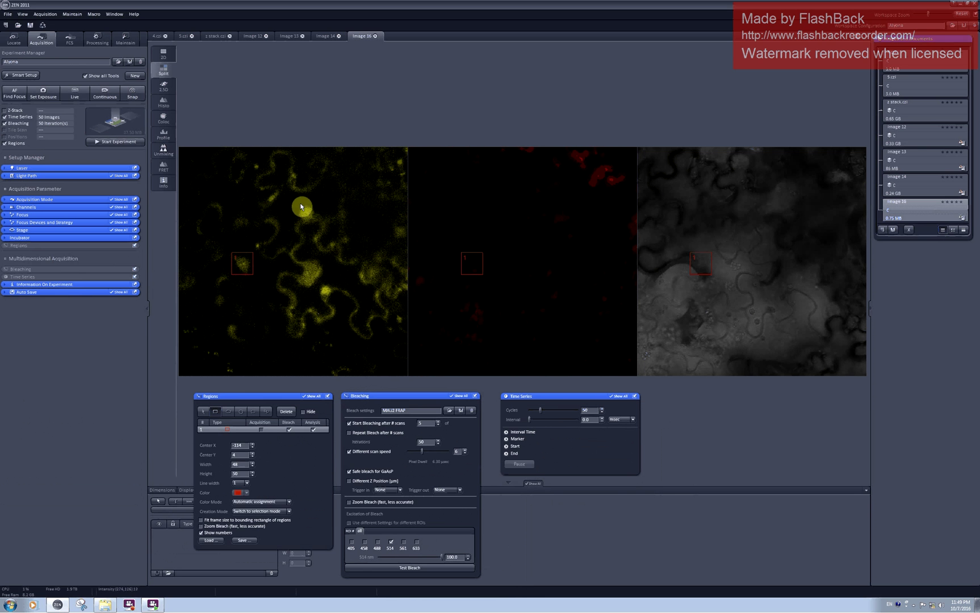
pyautogui.moveTo(296, 204); pyautogui.dragTo(317, 215)
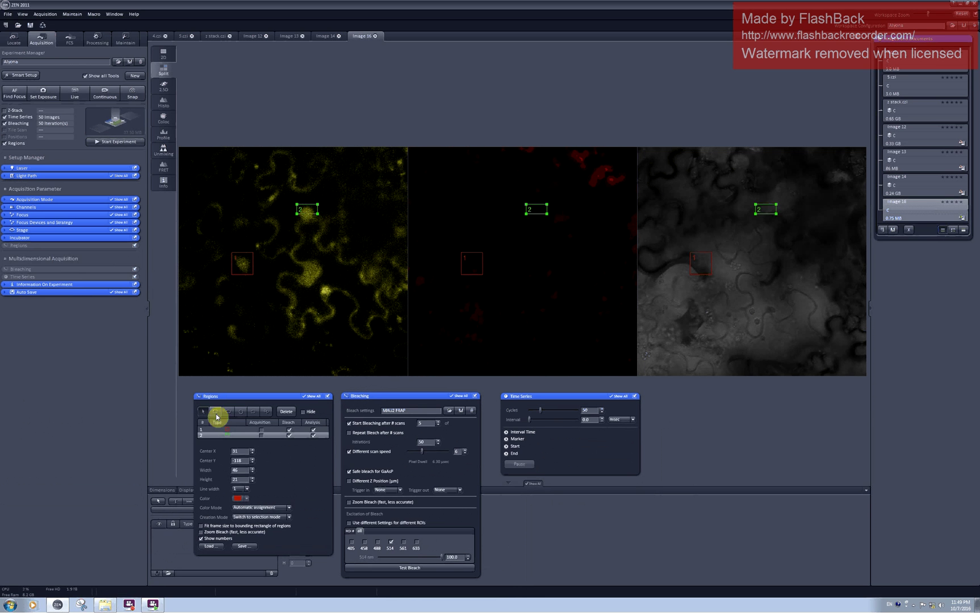
pyautogui.click(312, 435)
# Draw regions 3 and 4 and exclude both from bleaching as reference areas.
pyautogui.click(216, 411)
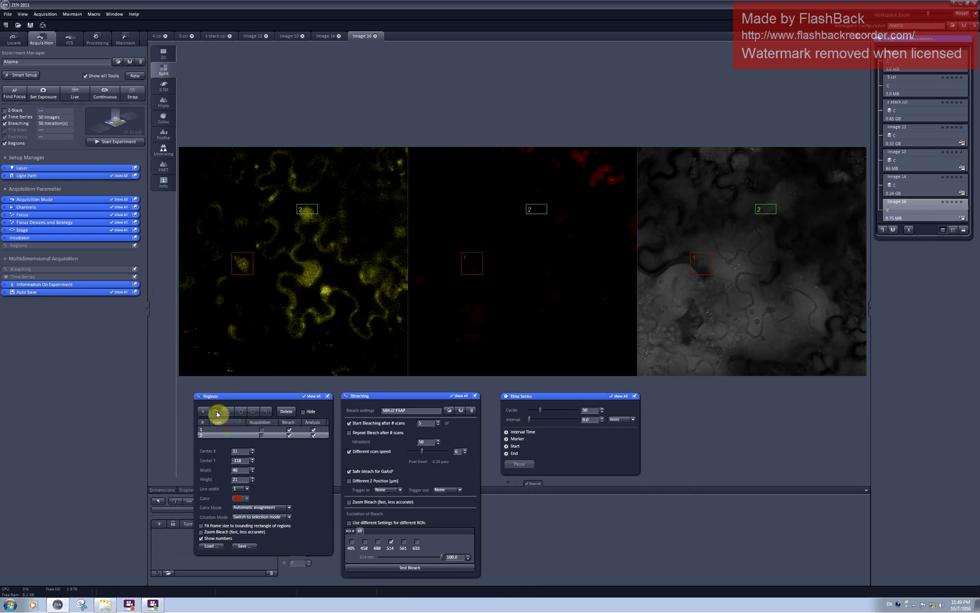
pyautogui.click(297, 217)
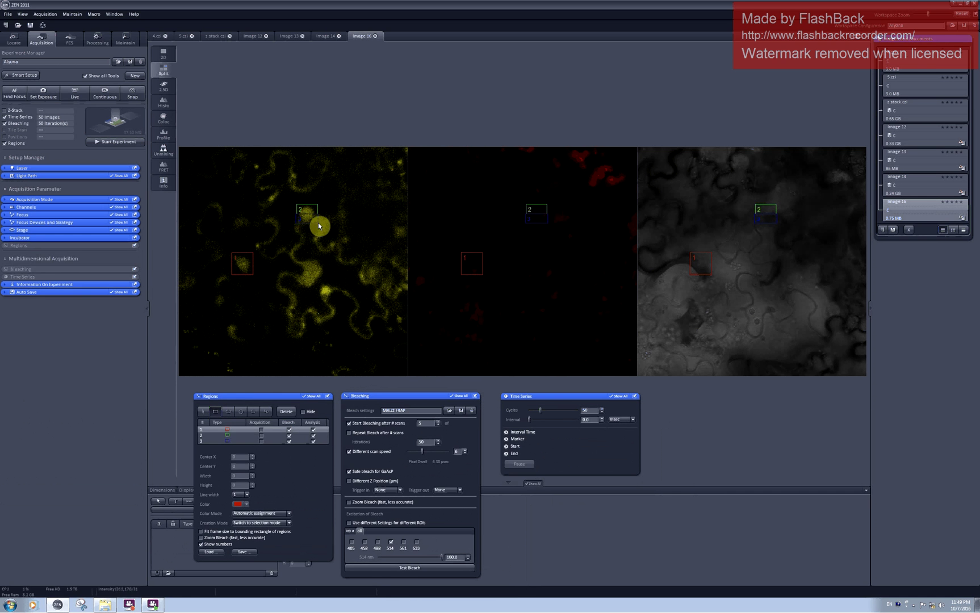
pyautogui.moveTo(319, 226); pyautogui.dragTo(319, 226)
pyautogui.click(313, 443)
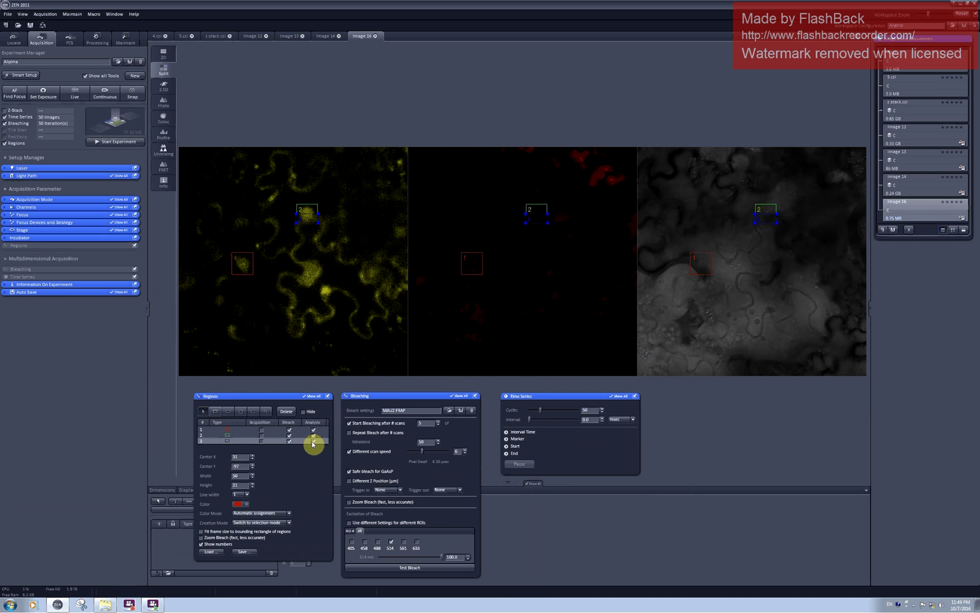
pyautogui.click(289, 441)
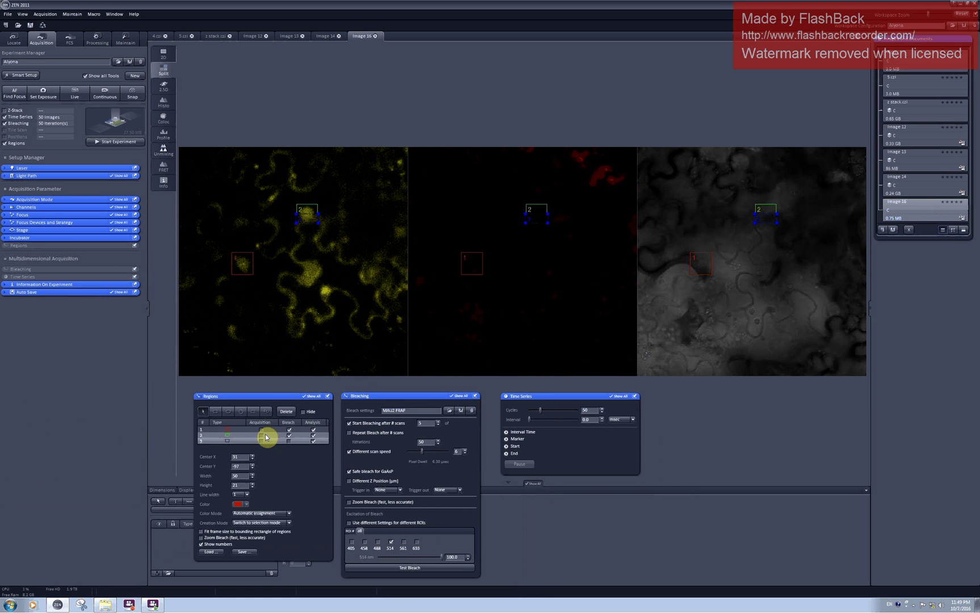
pyautogui.click(215, 412)
pyautogui.moveTo(317, 284); pyautogui.dragTo(336, 302)
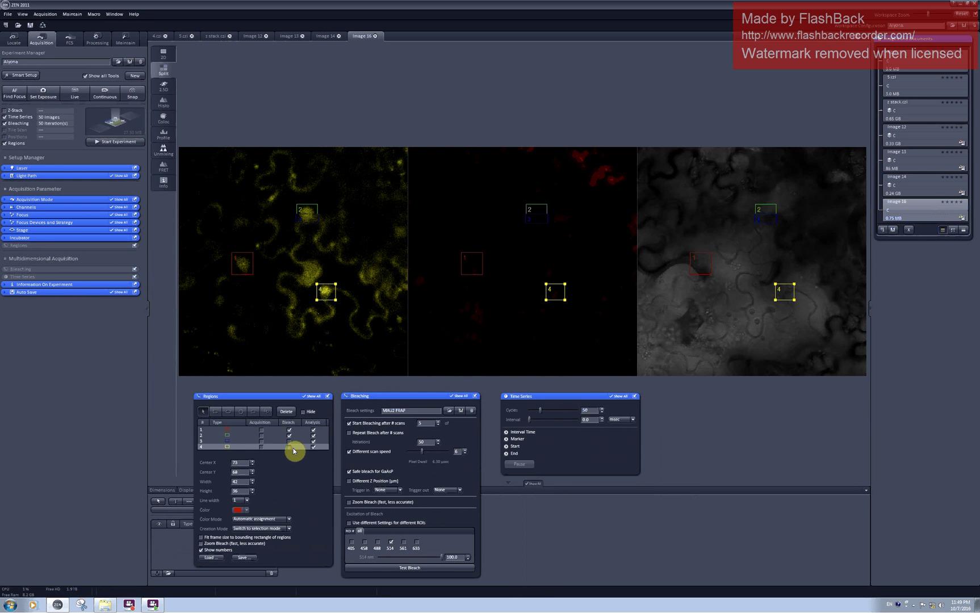
pyautogui.click(314, 448)
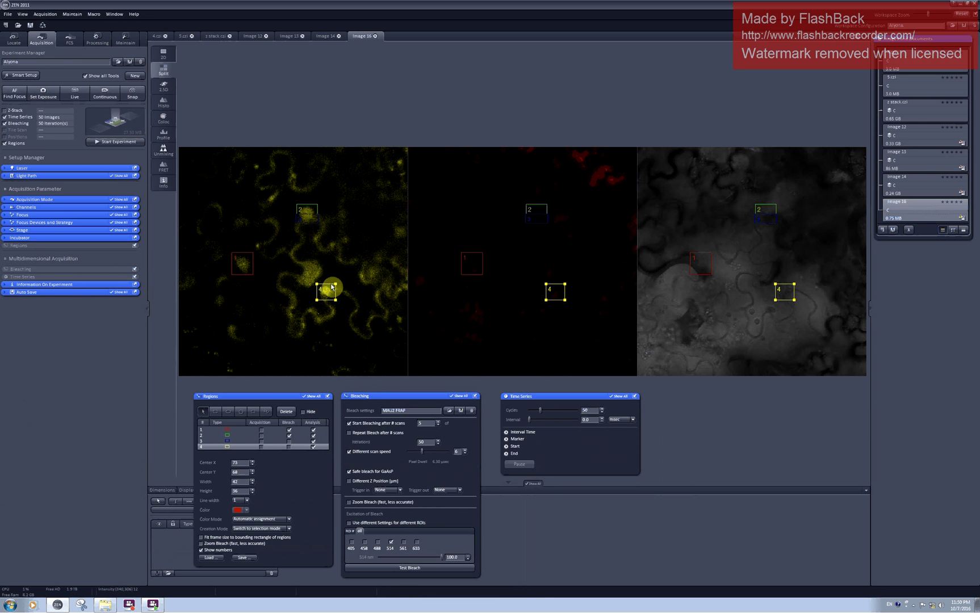
# Run a short live scan with the four regions overlaid, then stop it.
pyautogui.click(79, 97)
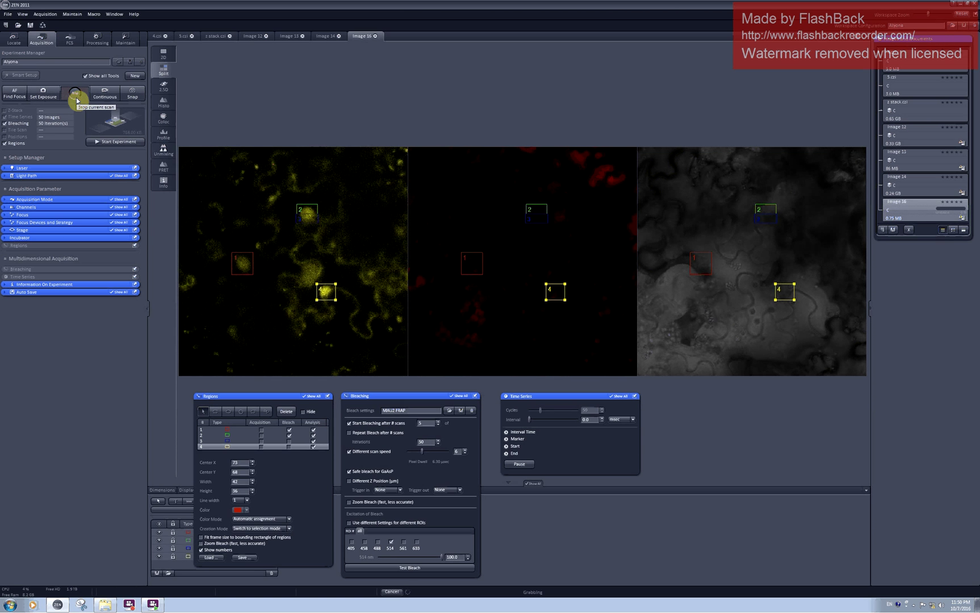
pyautogui.click(77, 96)
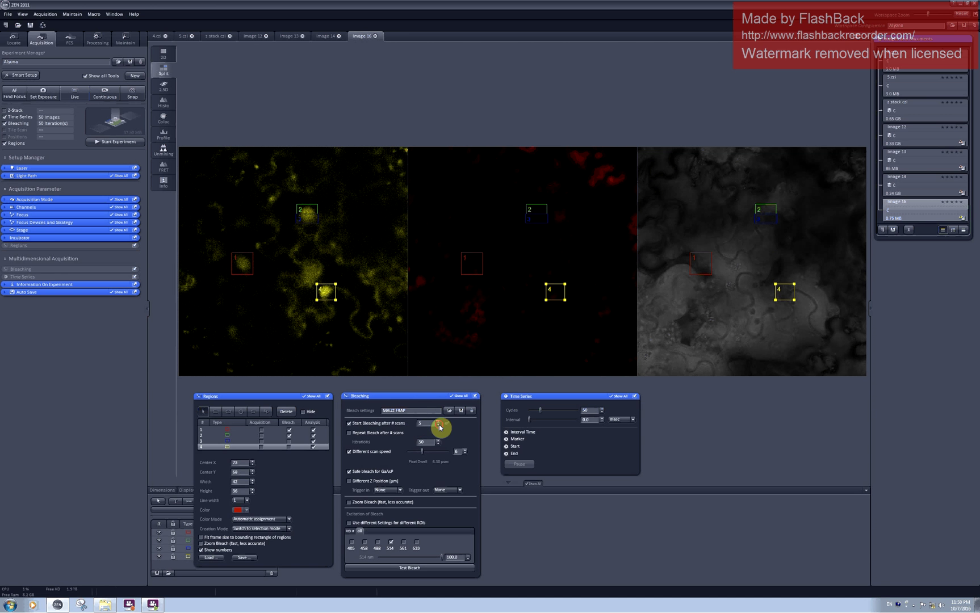
# Set bleaching to start after 5 scans and lower the bleach scan speed to 4.
pyautogui.click(439, 423)
pyautogui.click(465, 454)
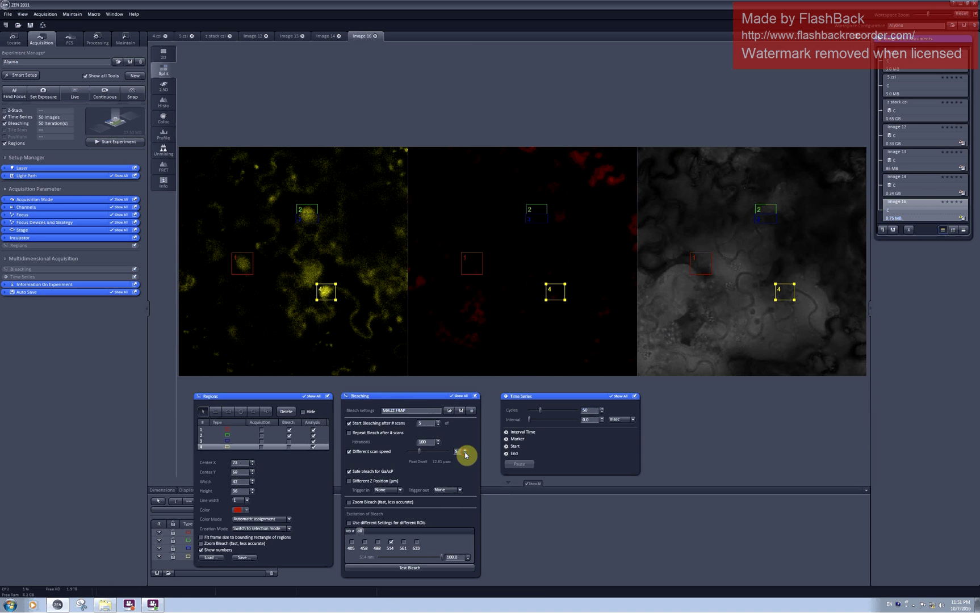
pyautogui.click(465, 453)
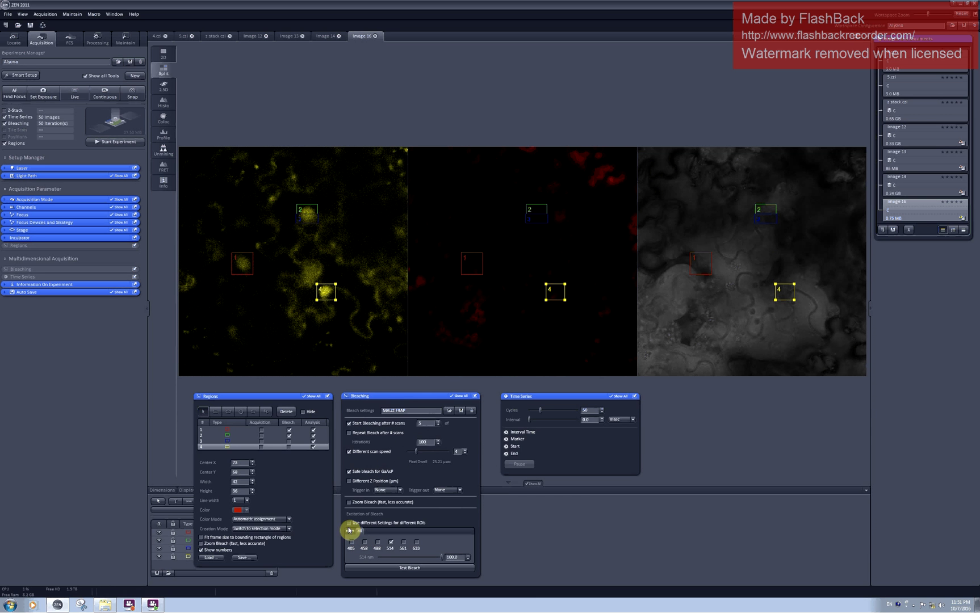
# Select 514 nm as bleach excitation, keeping one bleach setting for all regions.
pyautogui.click(390, 543)
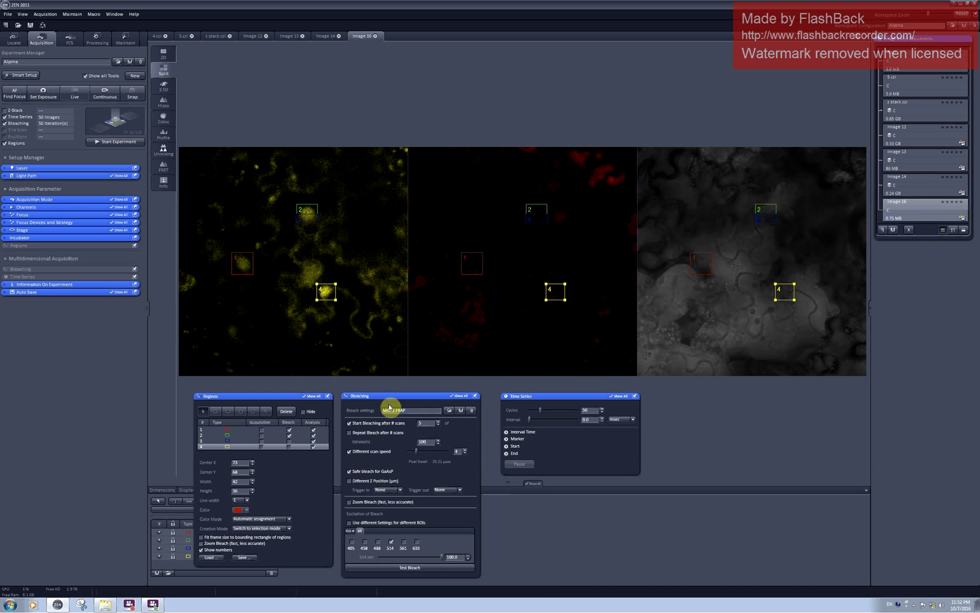
pyautogui.click(350, 524)
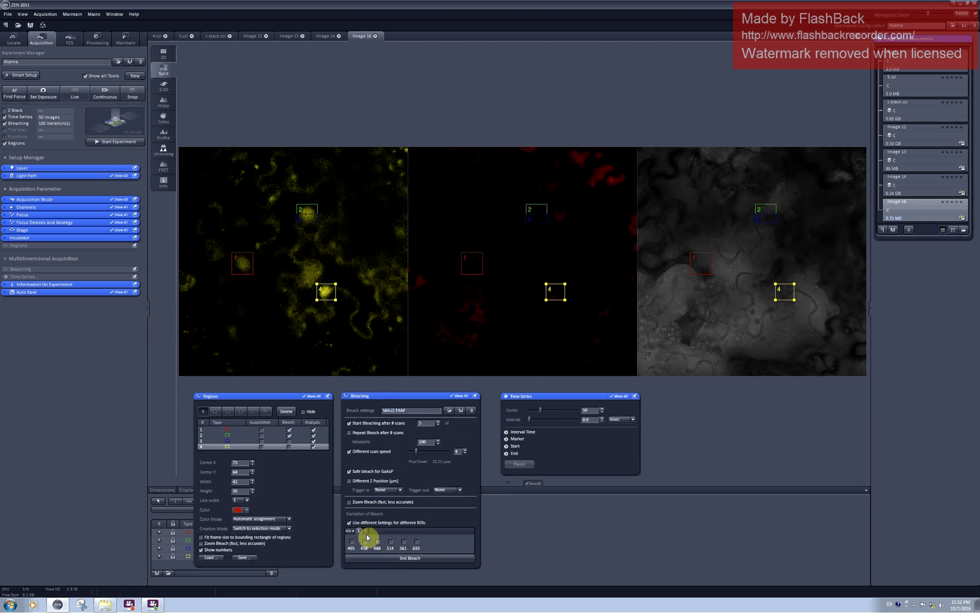
pyautogui.click(349, 523)
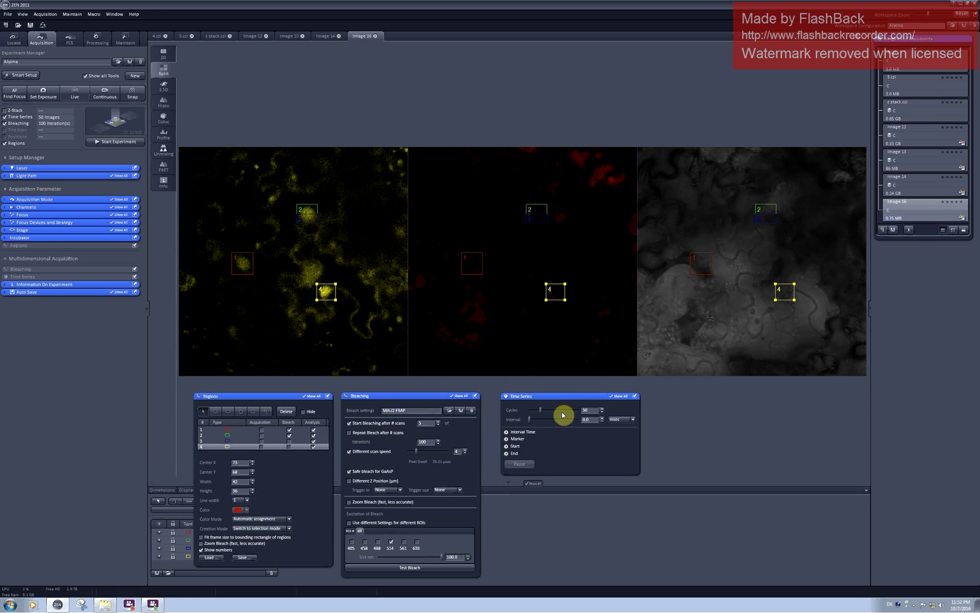
# Raise the Time Series cycle count through 80 to 90 cycles.
pyautogui.click(603, 409)
pyautogui.click(602, 409)
pyautogui.click(602, 409)
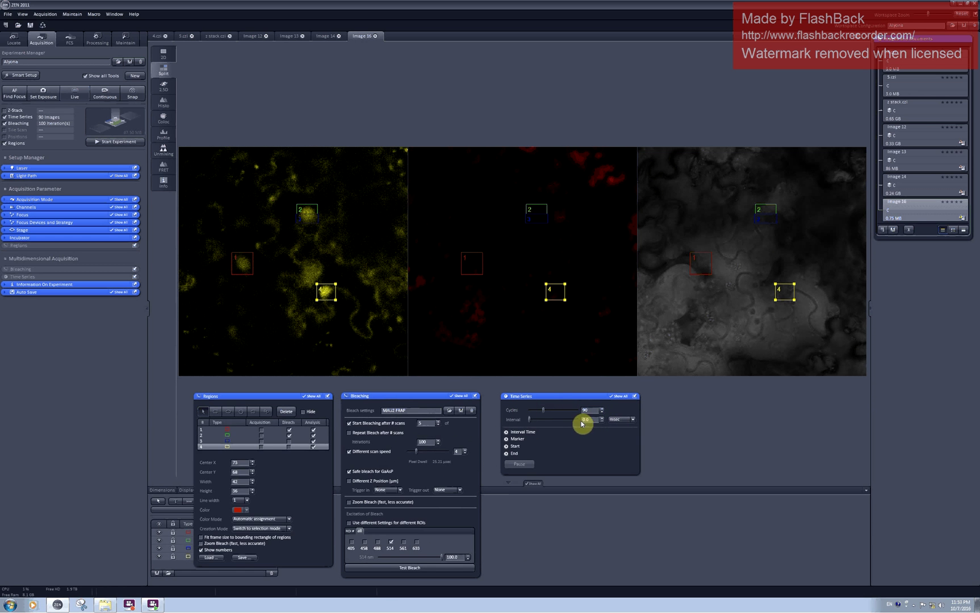
pyautogui.scroll(-1, 588, 420)
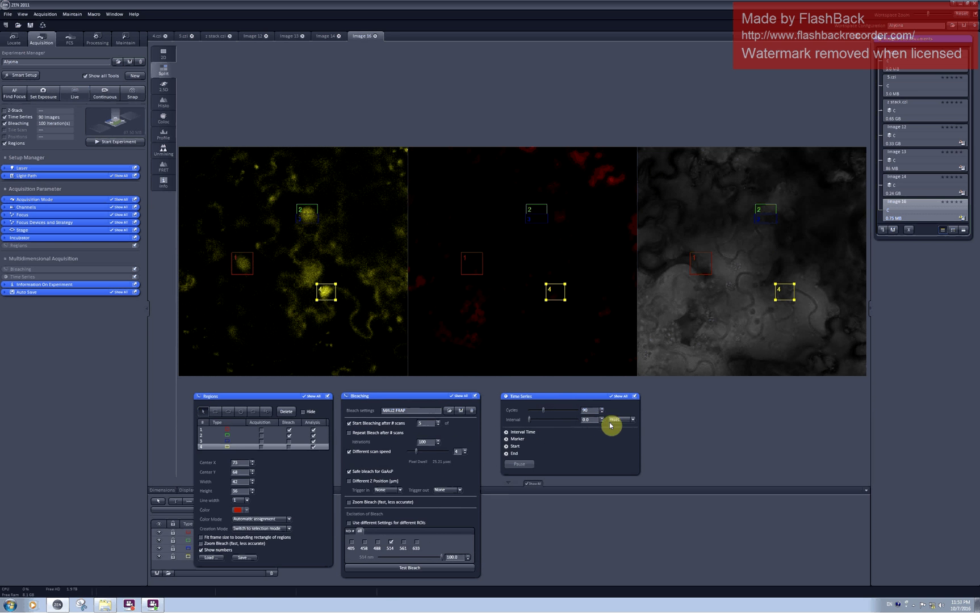
# Start the FRAP experiment and show the acquired frames in the Gallery view.
pyautogui.click(114, 142)
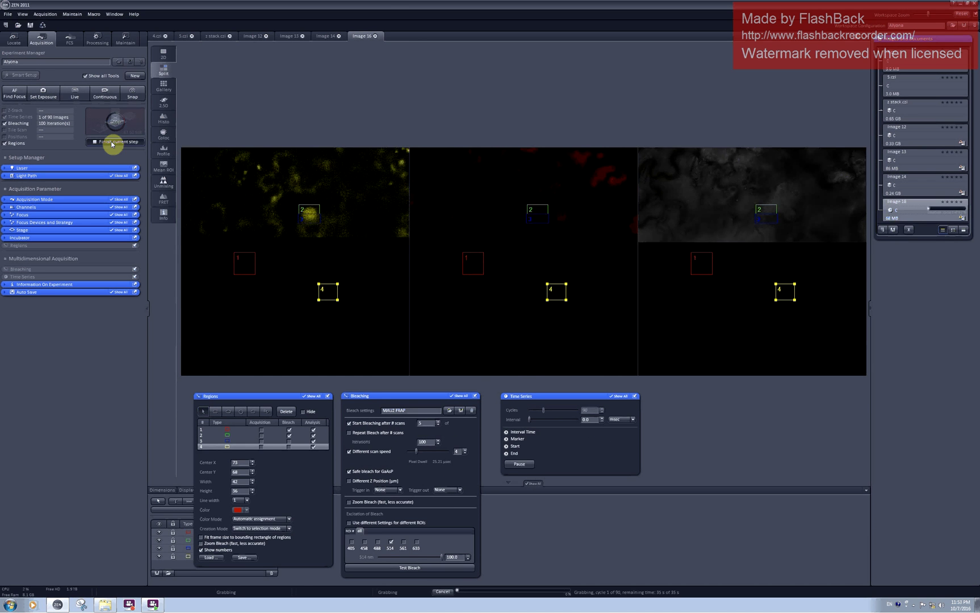
pyautogui.click(166, 88)
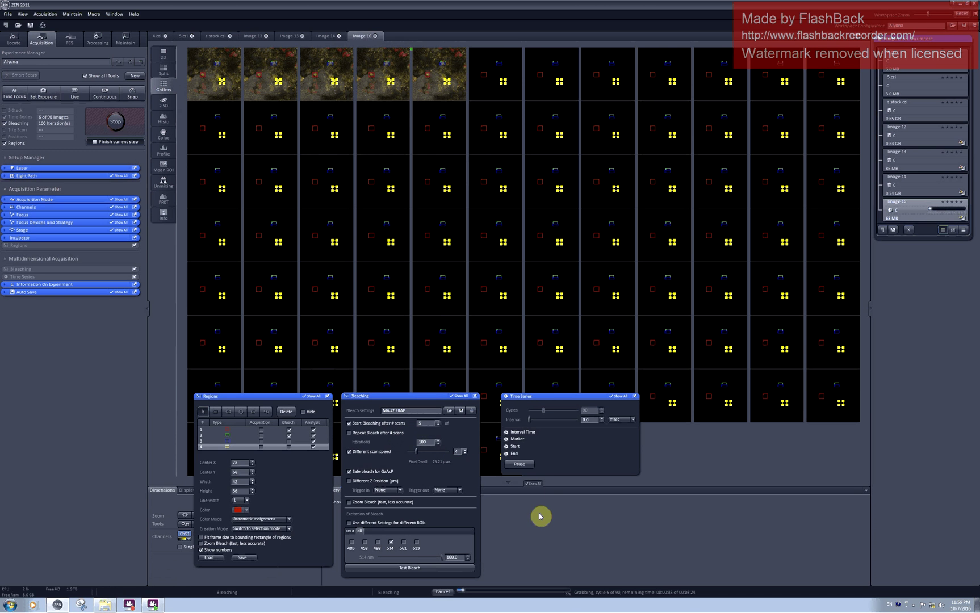
pyautogui.scroll(4, 465, 452)
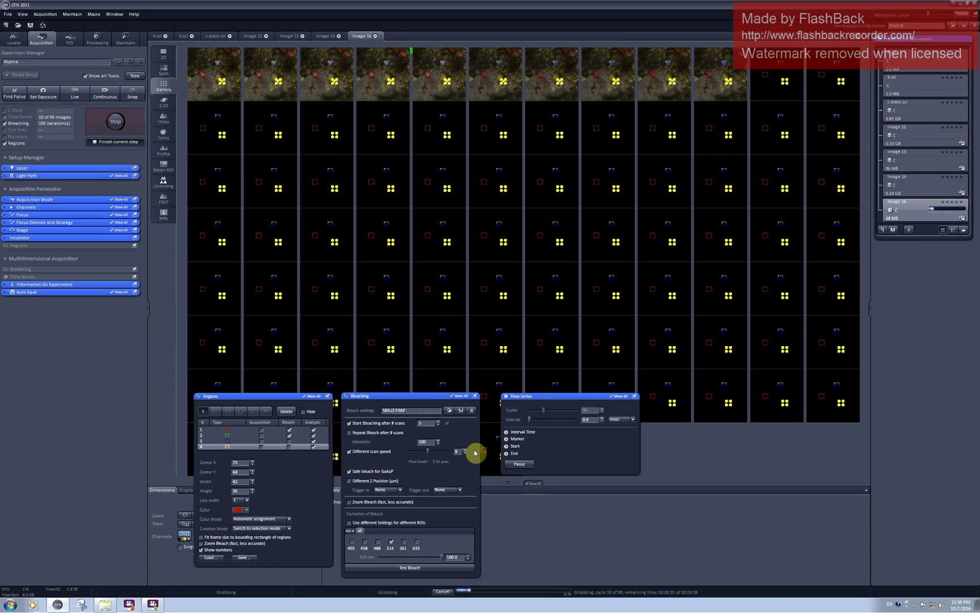
# Dock the Bleaching, Regions and Time Series windows into the side panel and collapse them.
pyautogui.click(475, 397)
pyautogui.click(328, 397)
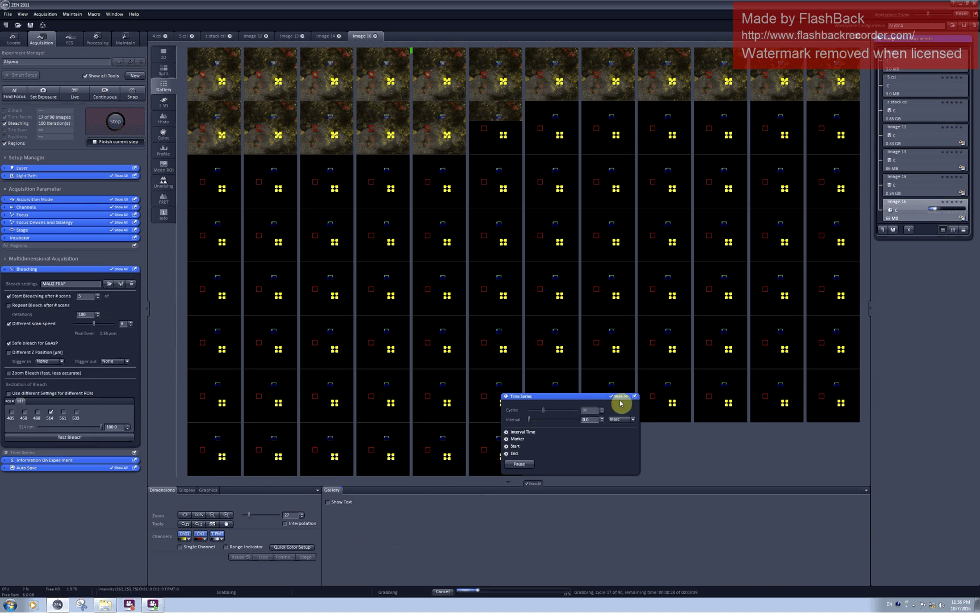
pyautogui.click(634, 398)
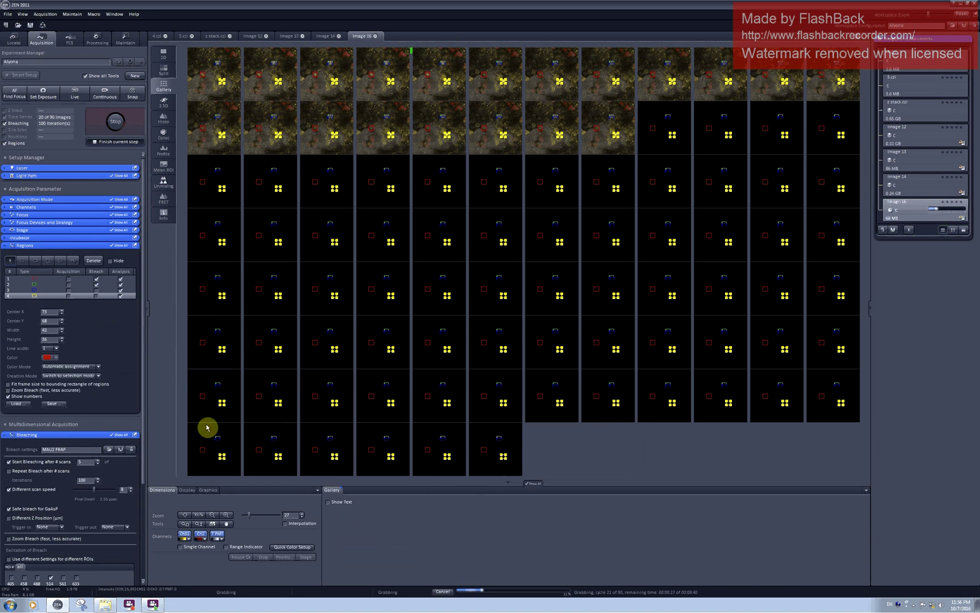
pyautogui.click(4, 436)
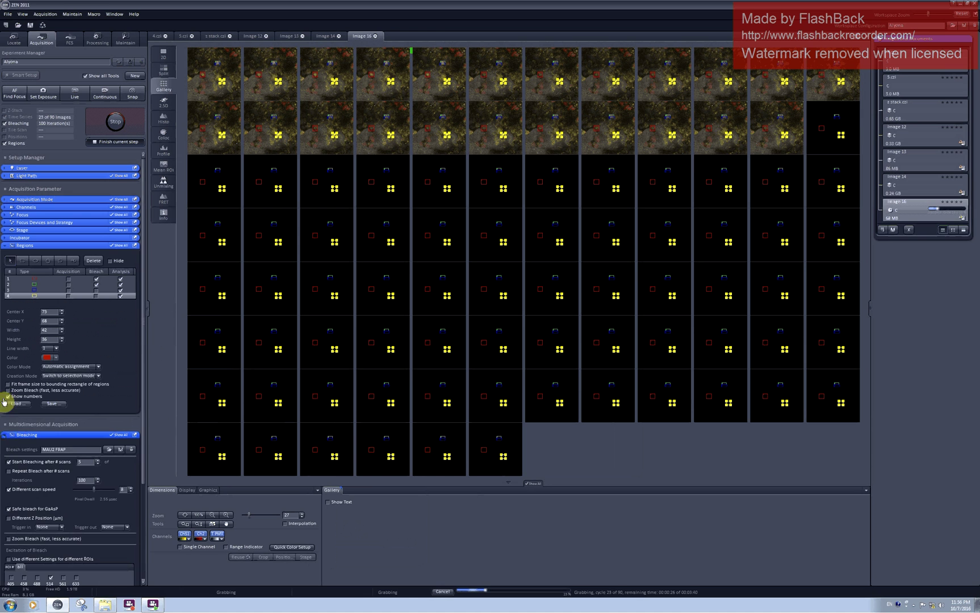
pyautogui.click(4, 246)
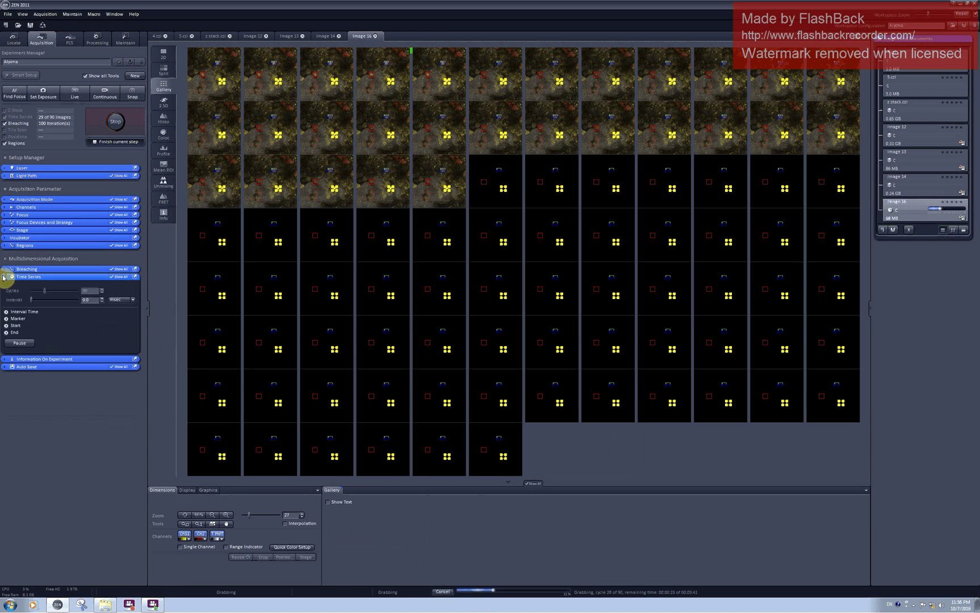
pyautogui.click(4, 276)
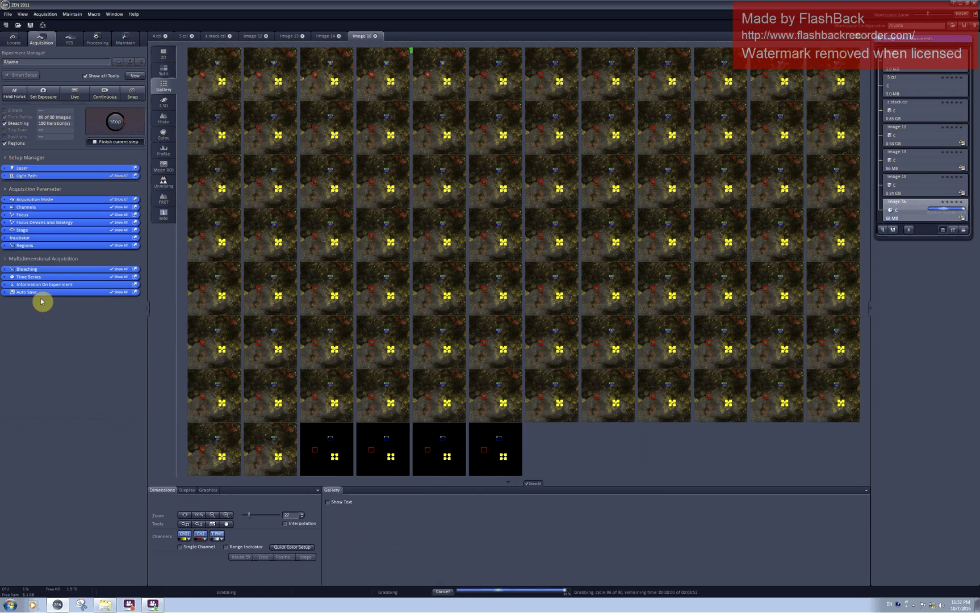
# Show a single 2D image with T PMT and Ch2 turned off, leaving yellow fluorescence.
pyautogui.click(162, 54)
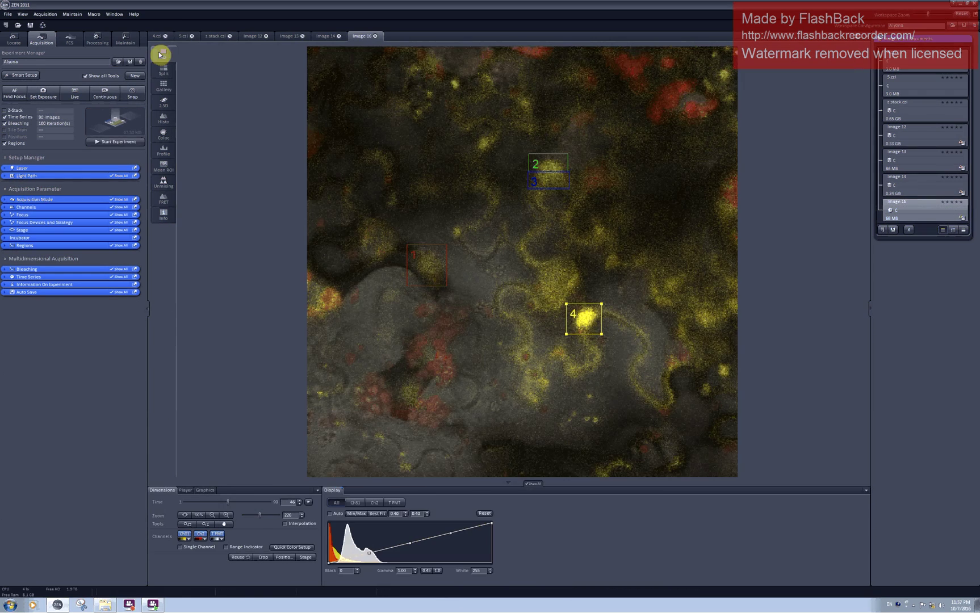
pyautogui.click(217, 534)
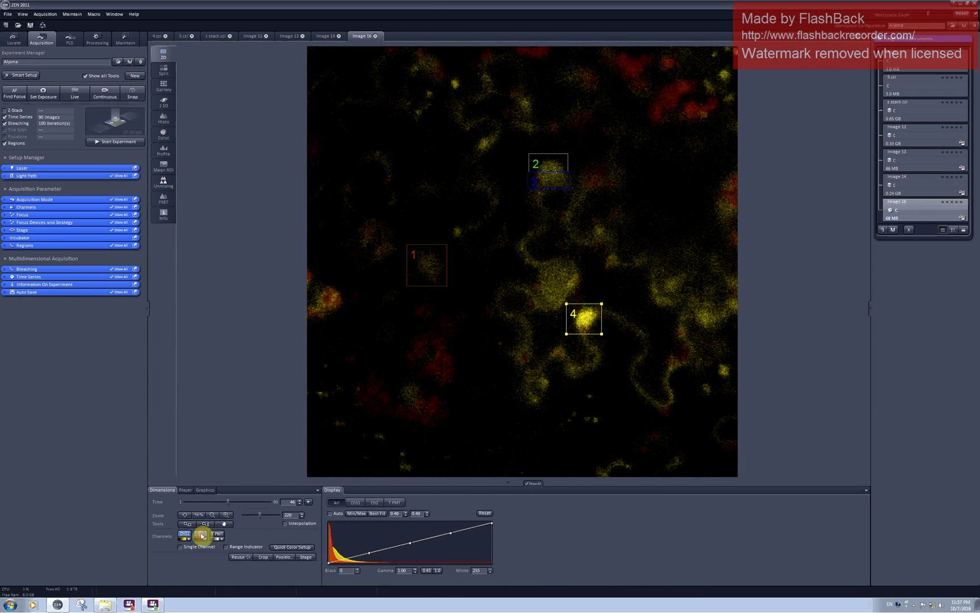
pyautogui.click(201, 535)
# Drag the Time slider back, then forward to a frame near the end.
pyautogui.moveTo(229, 505); pyautogui.dragTo(154, 512)
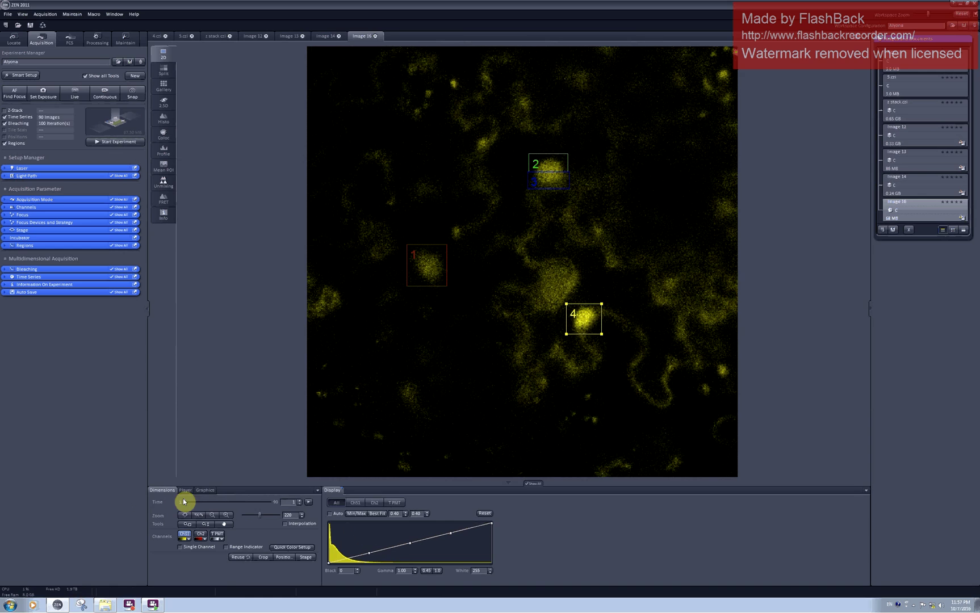
pyautogui.moveTo(185, 506); pyautogui.dragTo(190, 510)
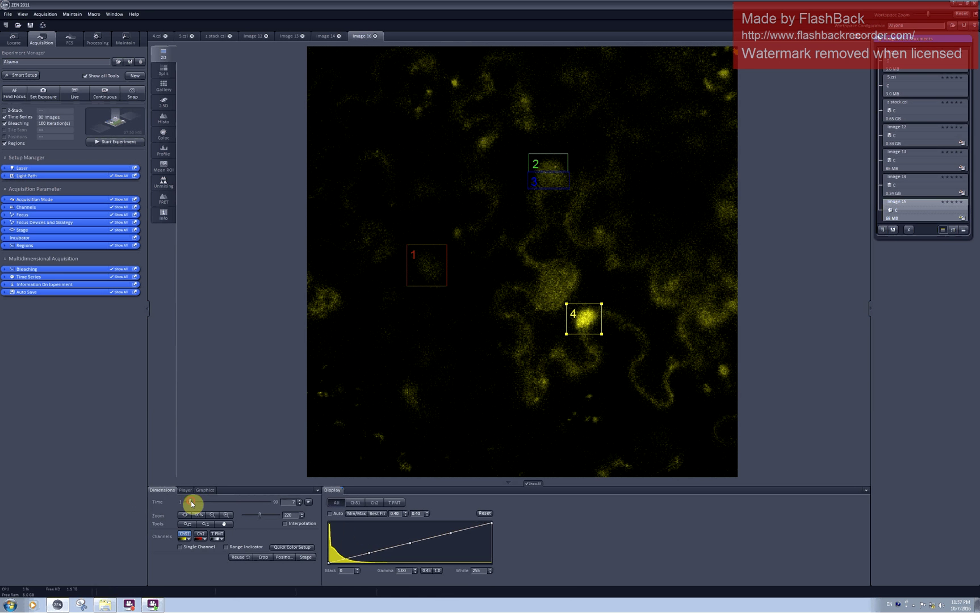
pyautogui.moveTo(192, 503); pyautogui.dragTo(285, 511)
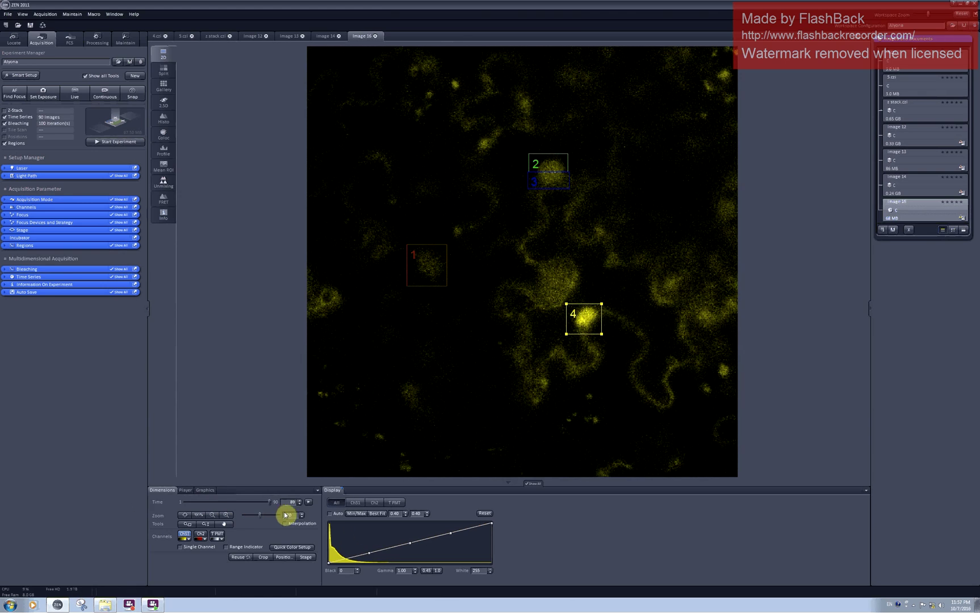
# Show the Mean ROI intensity graph and table, scrolling through the table values.
pyautogui.click(163, 169)
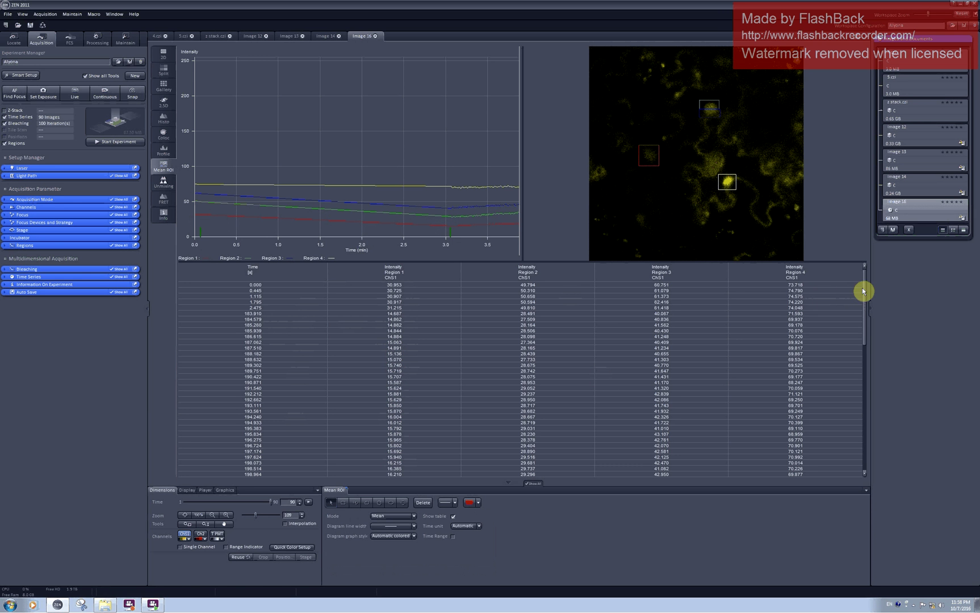
pyautogui.moveTo(863, 289); pyautogui.dragTo(882, 432)
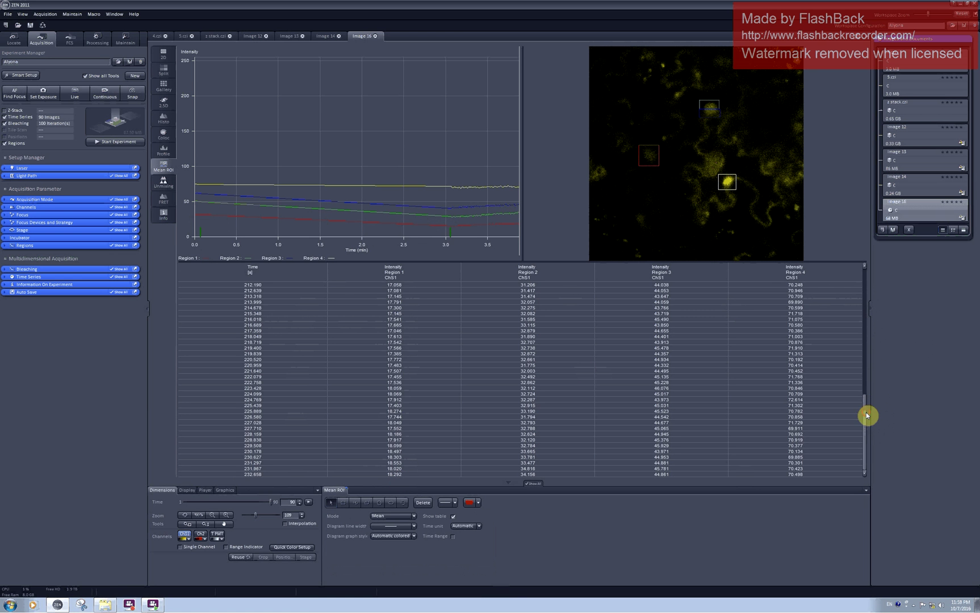
pyautogui.moveTo(867, 415); pyautogui.dragTo(862, 275)
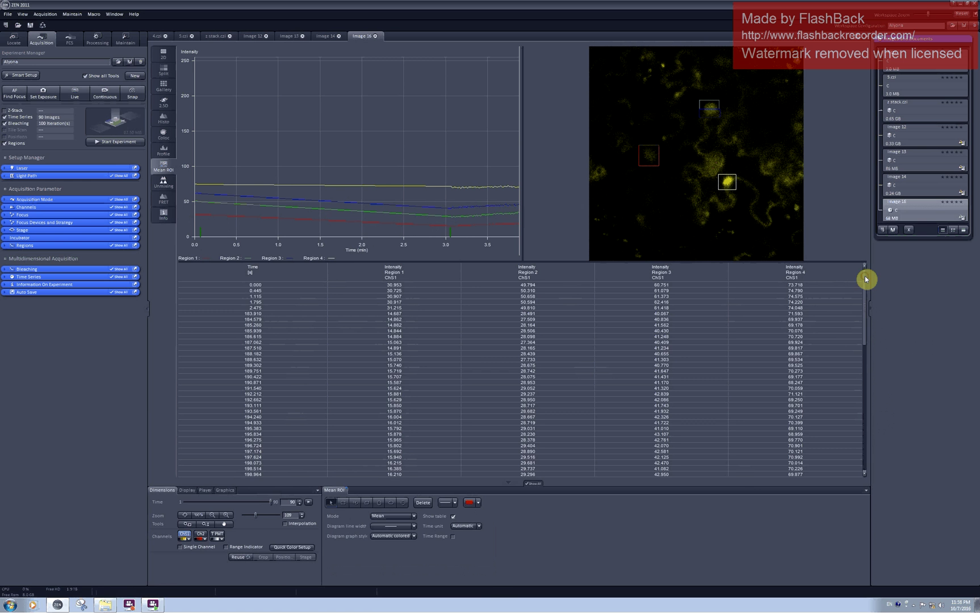
pyautogui.moveTo(866, 279); pyautogui.dragTo(869, 289)
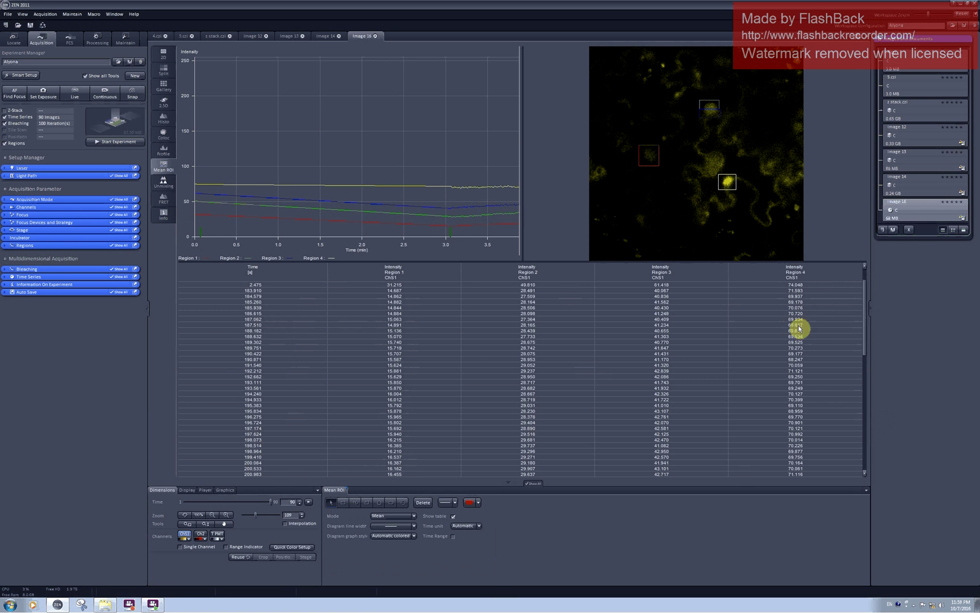
pyautogui.moveTo(867, 293); pyautogui.dragTo(870, 405)
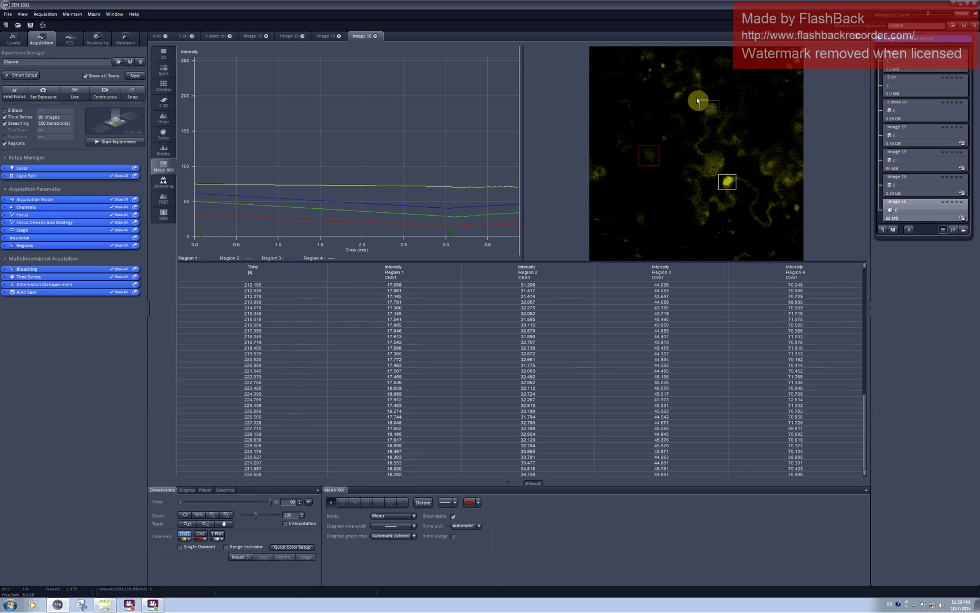
# Move the top region over the cell, then bring up the table's Copy table option.
pyautogui.moveTo(697, 101); pyautogui.dragTo(710, 122)
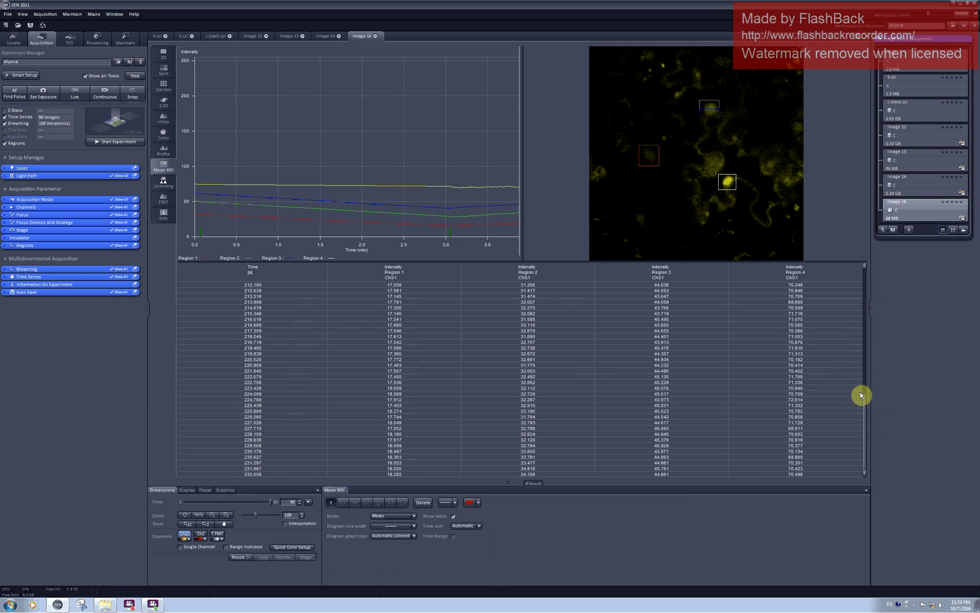
pyautogui.moveTo(865, 403); pyautogui.dragTo(857, 276)
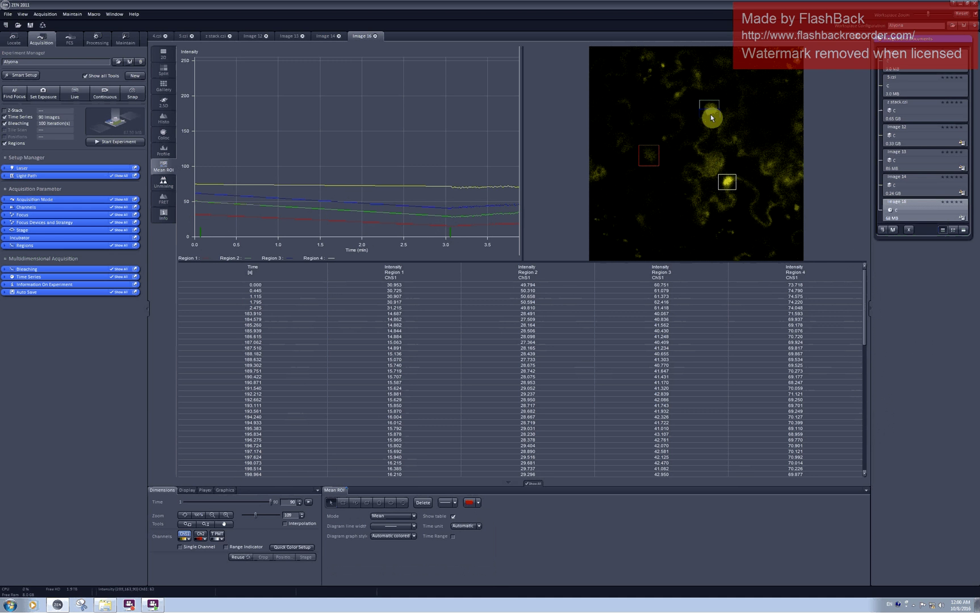
pyautogui.rightClick(197, 277)
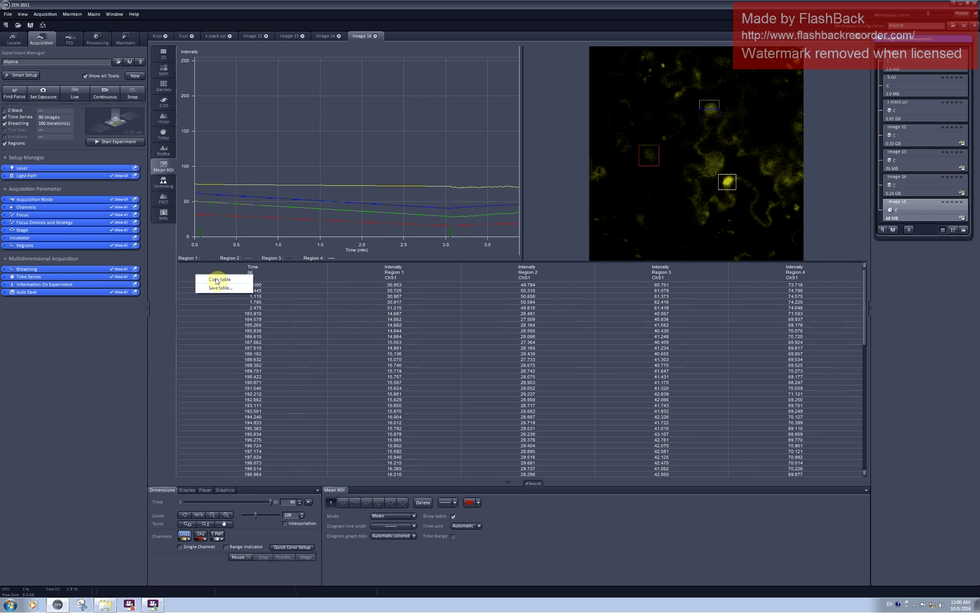